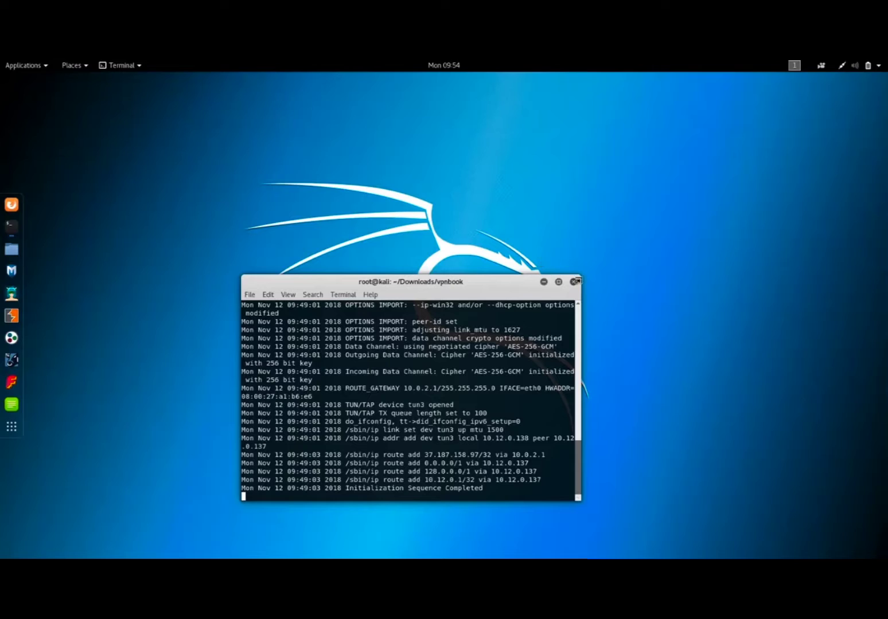
Enlarge the VPN terminal window and reposition it around the middle of the desktop.
left_click_drag(579, 277, 693, 167)
left_click_drag(551, 172, 496, 153)
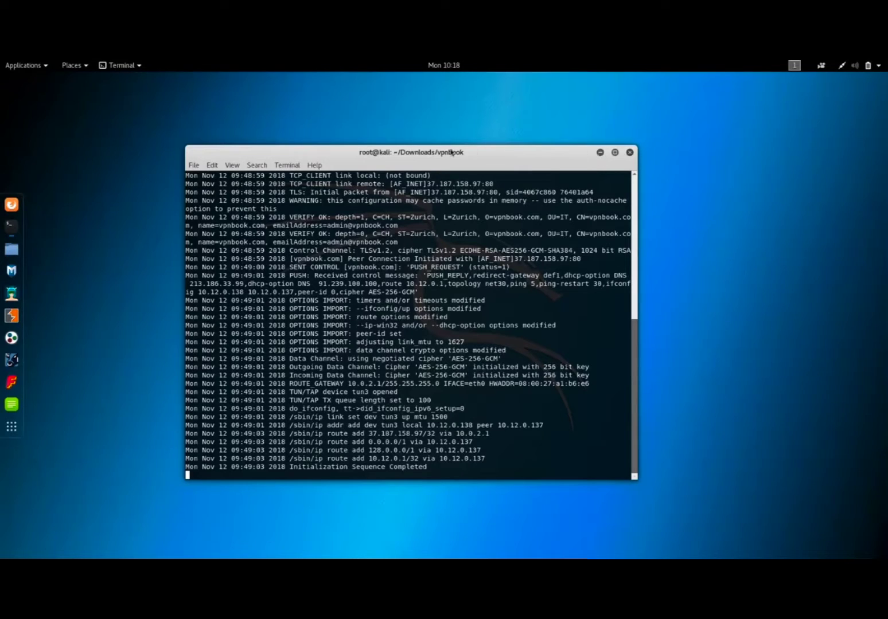
Open a new terminal window and minimize the one running the VPN connection.
right_click(12, 229)
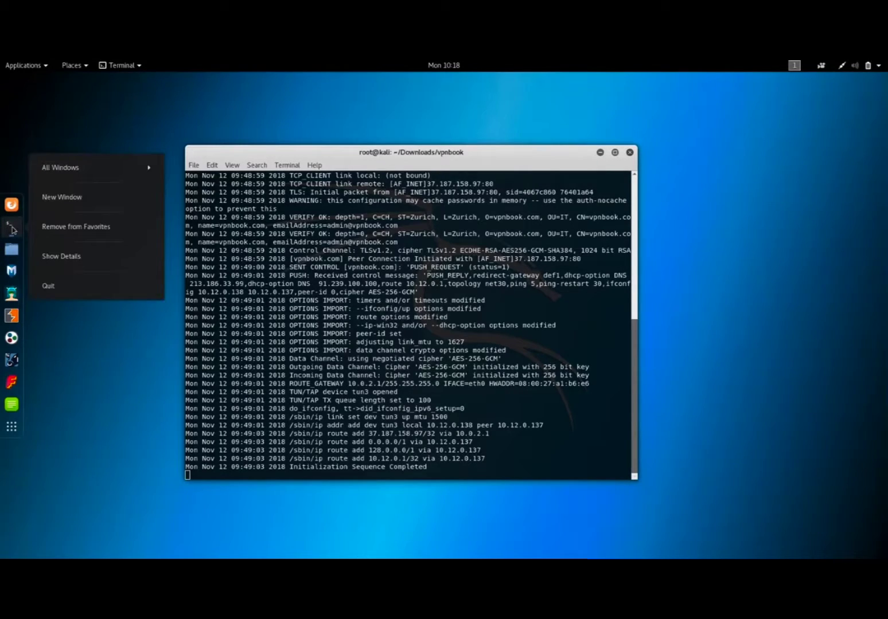
left_click(81, 197)
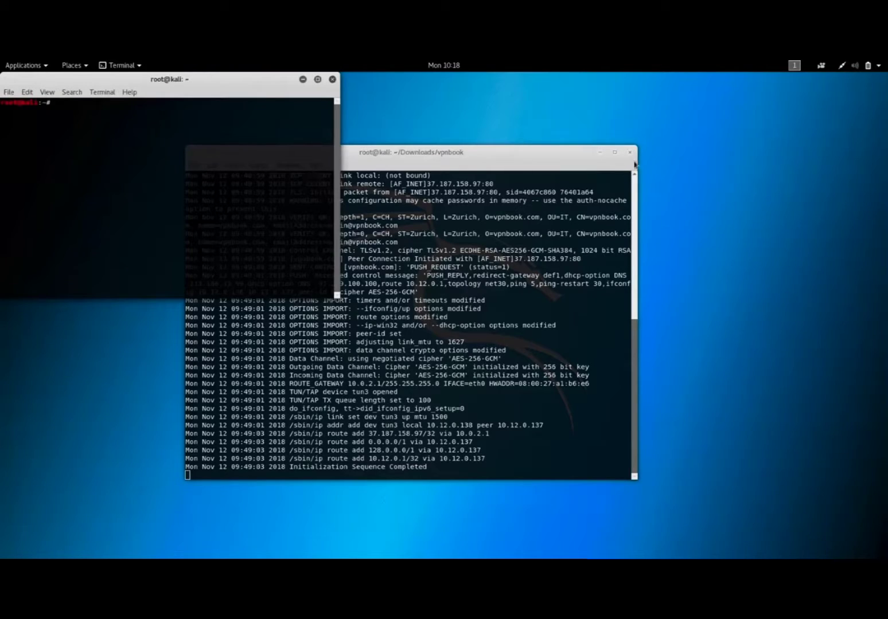
left_click(600, 153)
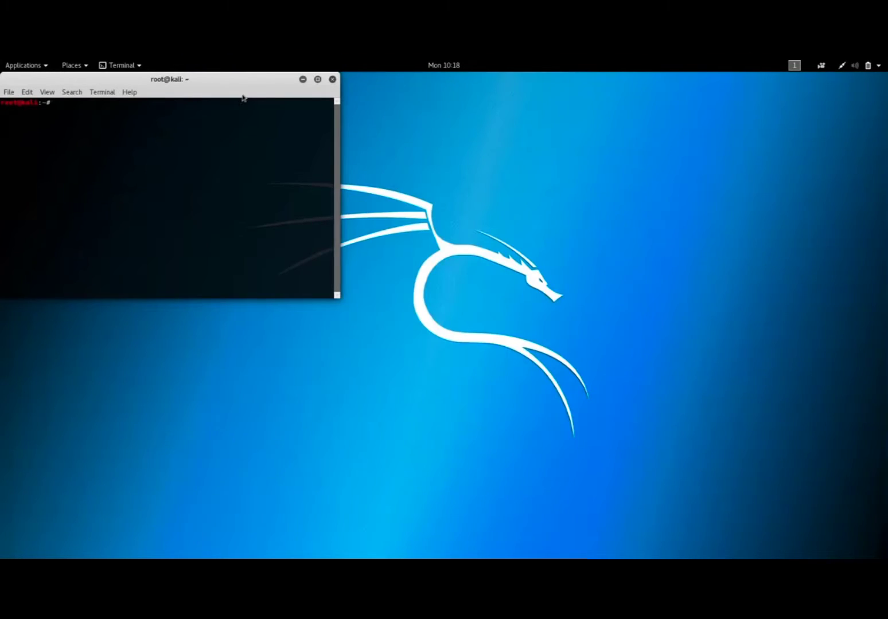
Place the new terminal near the middle of the desktop and enlarge its text by two zoom levels.
left_click_drag(265, 92, 516, 191)
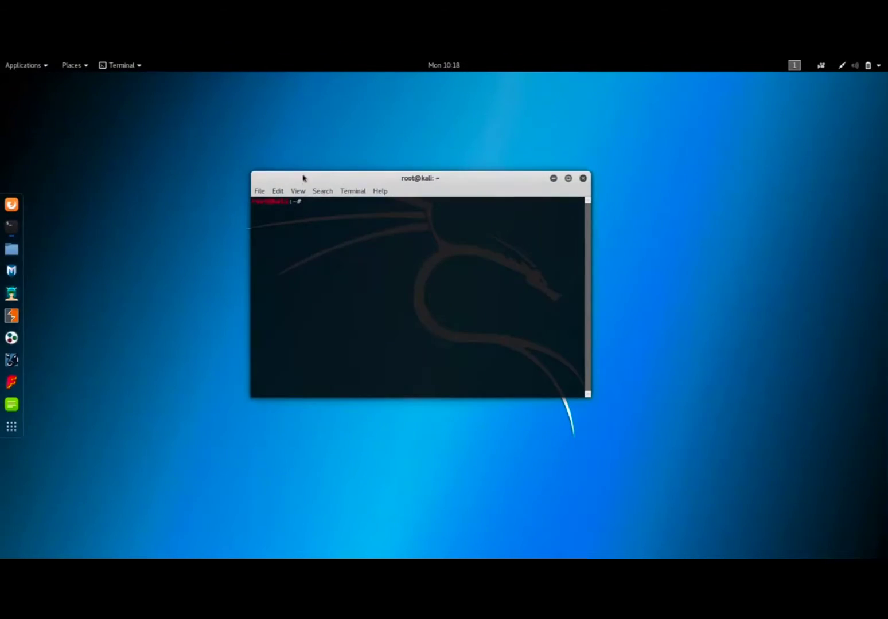
left_click(299, 192)
left_click(323, 230)
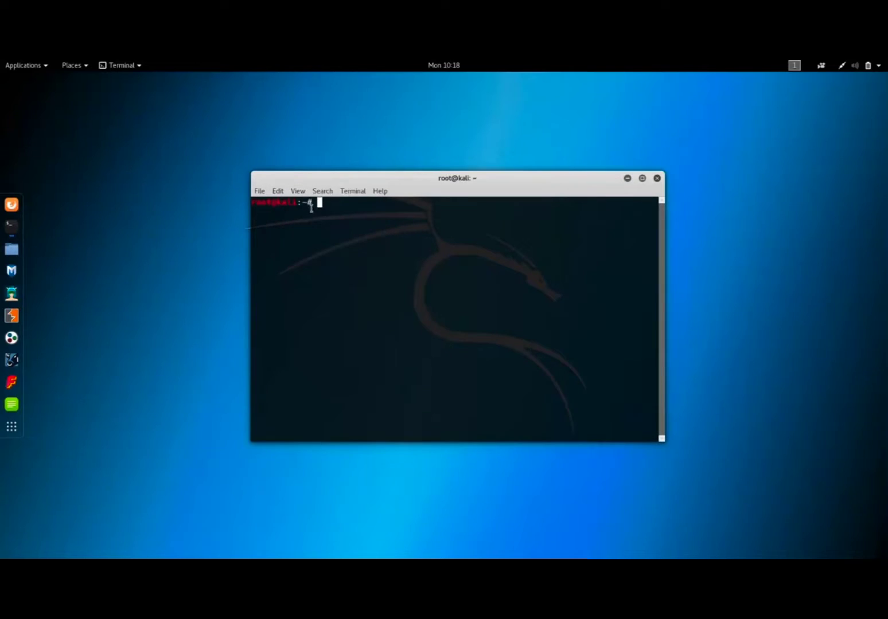
left_click(299, 192)
left_click(323, 229)
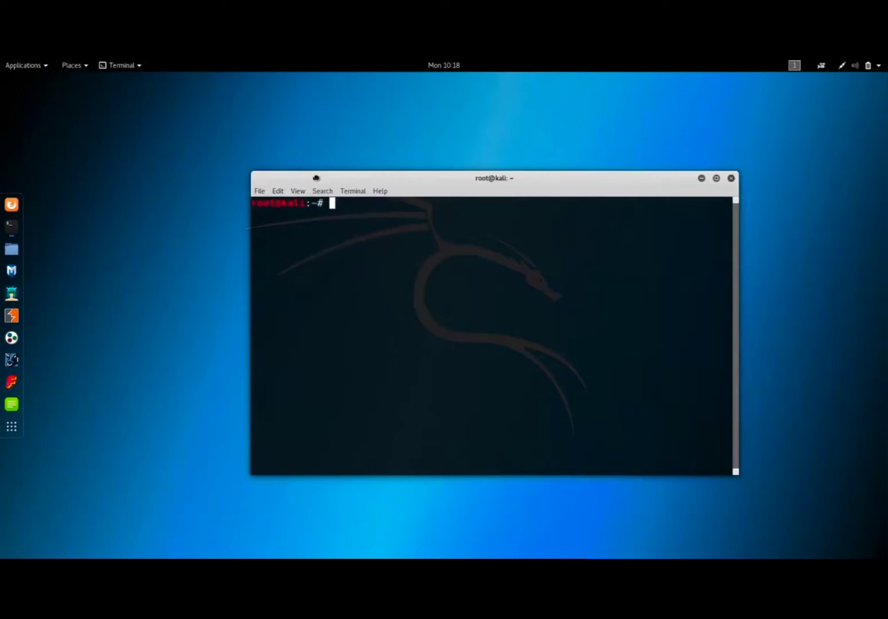
left_click_drag(315, 178, 201, 153)
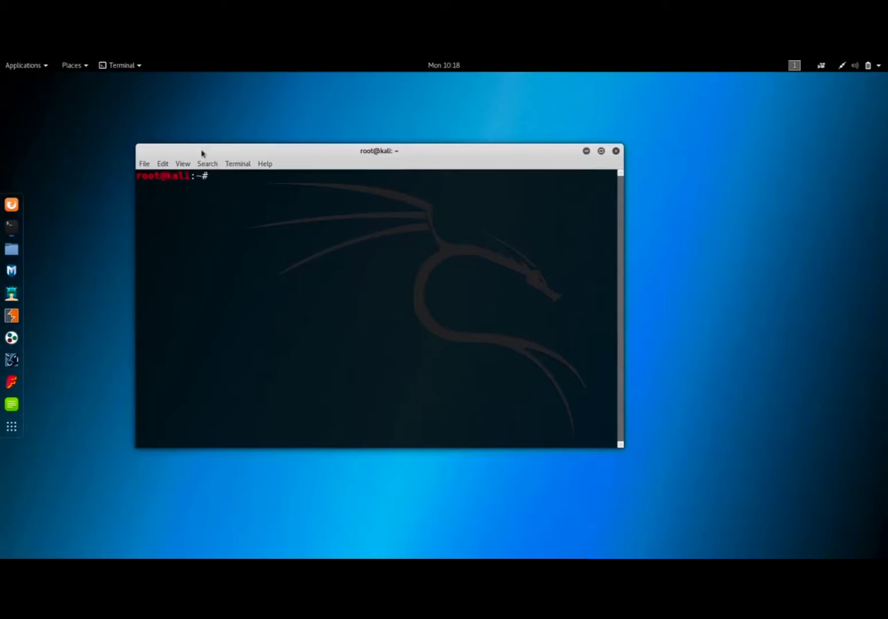
Install Tor from the terminal with the command "apt-get install tor -y".
type("apt-get install")
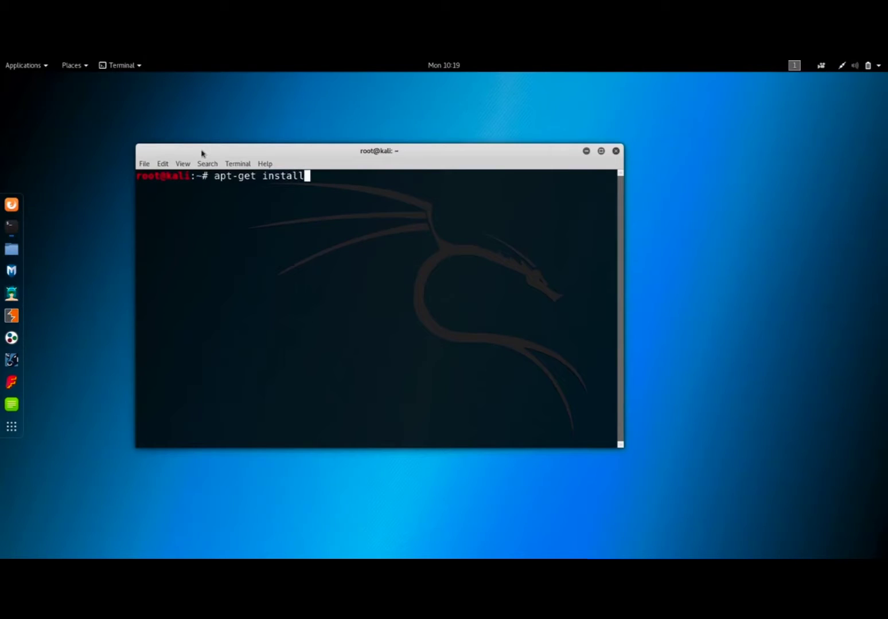
type(" tor -y")
key("Left")
key("Left")
key("Left")
key("Left")
key("Left")
key("Left")
key("Right")
key("Right")
key("Right")
key("Right")
key("Right")
key("Right")
key("Left")
key("Left")
key("Left")
key("Right")
type("CC")
key("BackSpace")
key("BackSpace")
key("Right")
key("Right")
key("Return")
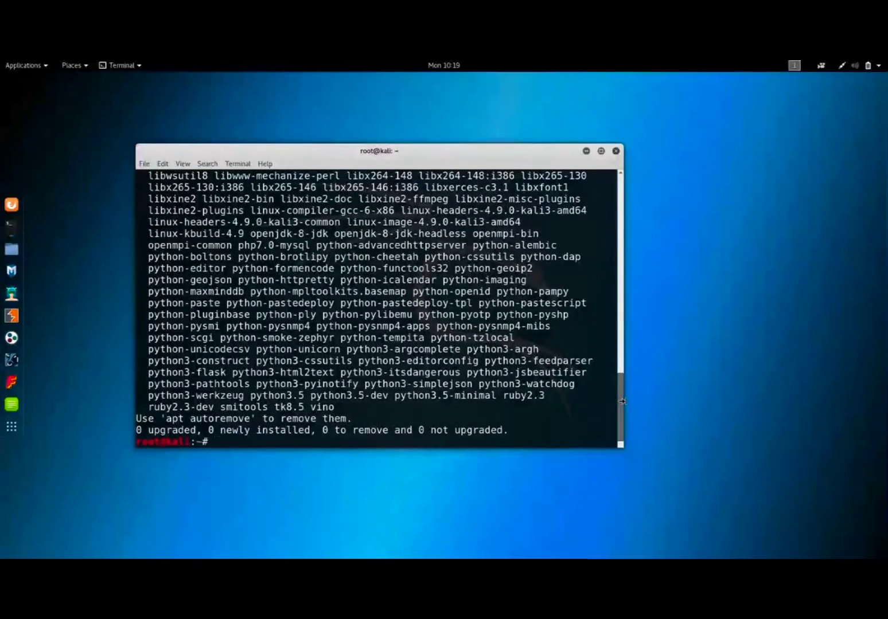
Review the Tor installation output from its beginning to its end, and close this terminal window.
scroll(622, 401, "up", 10)
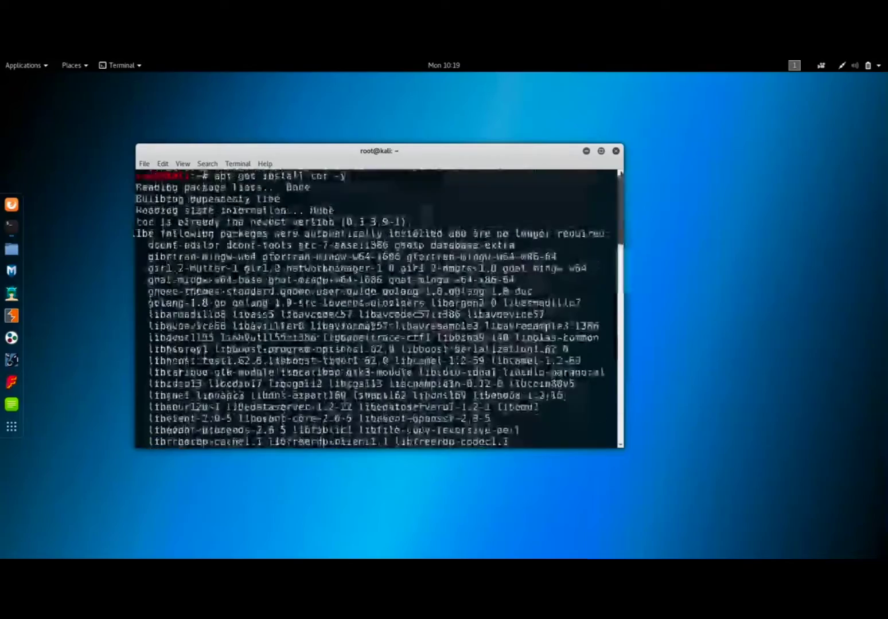
scroll(619, 402, "down", 15)
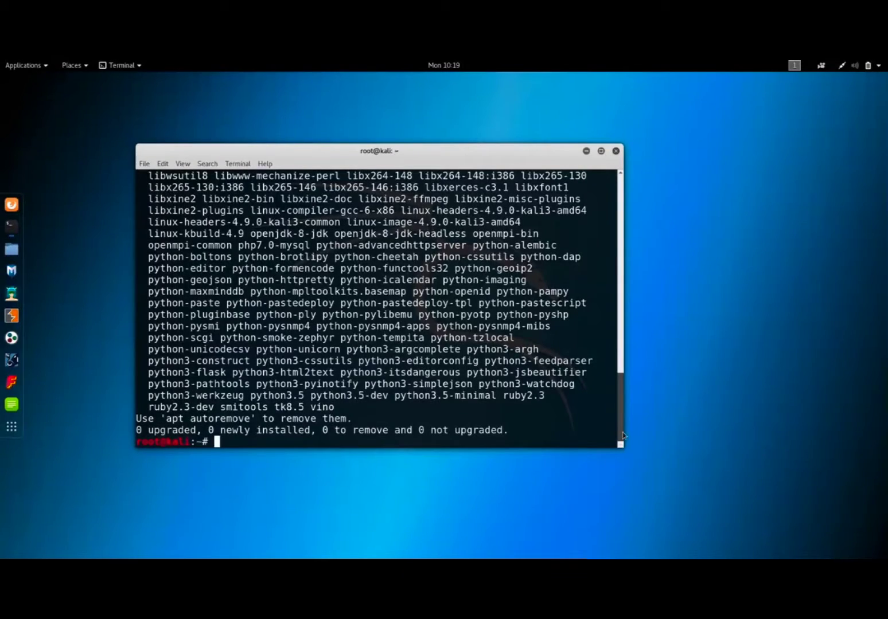
scroll(620, 422, "up", 15)
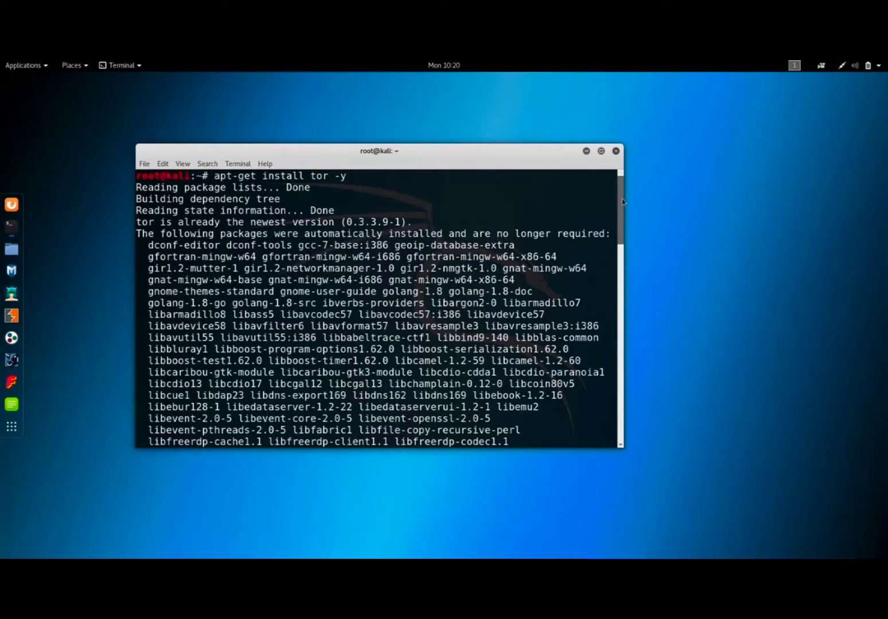
scroll(620, 207, "down", 15)
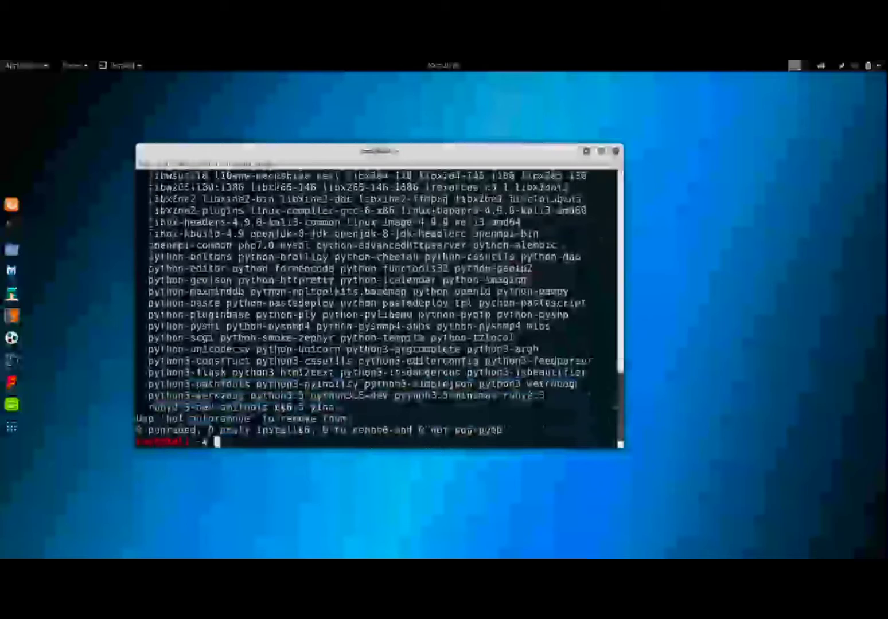
left_click(616, 151)
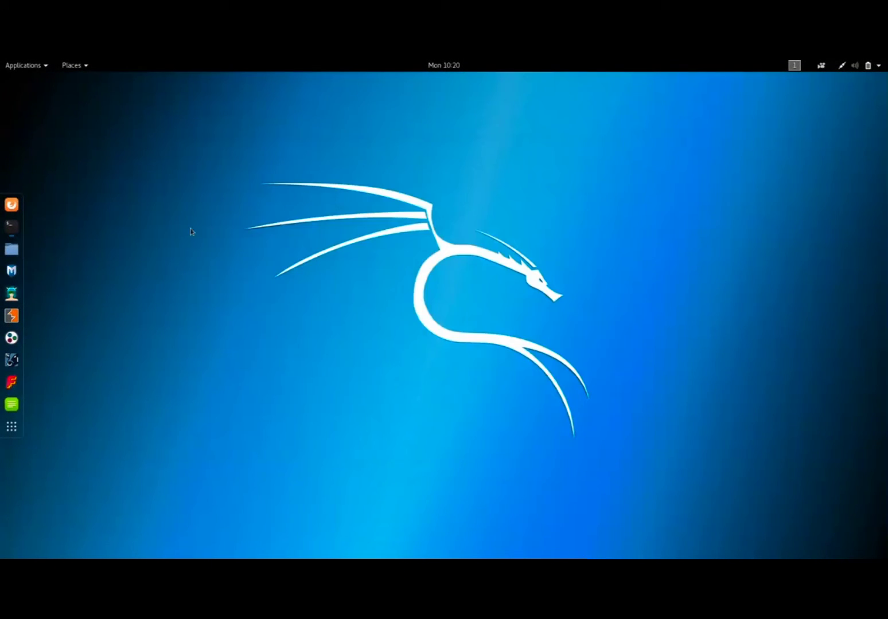
Bring back the VPN terminal window, and open google.com in Firefox ESR.
left_click(15, 230)
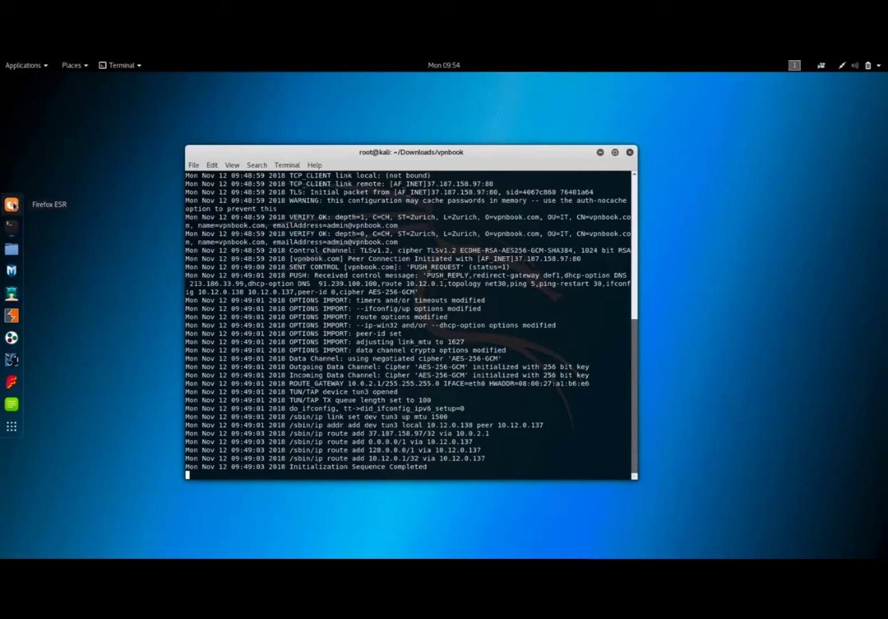
left_click(13, 205)
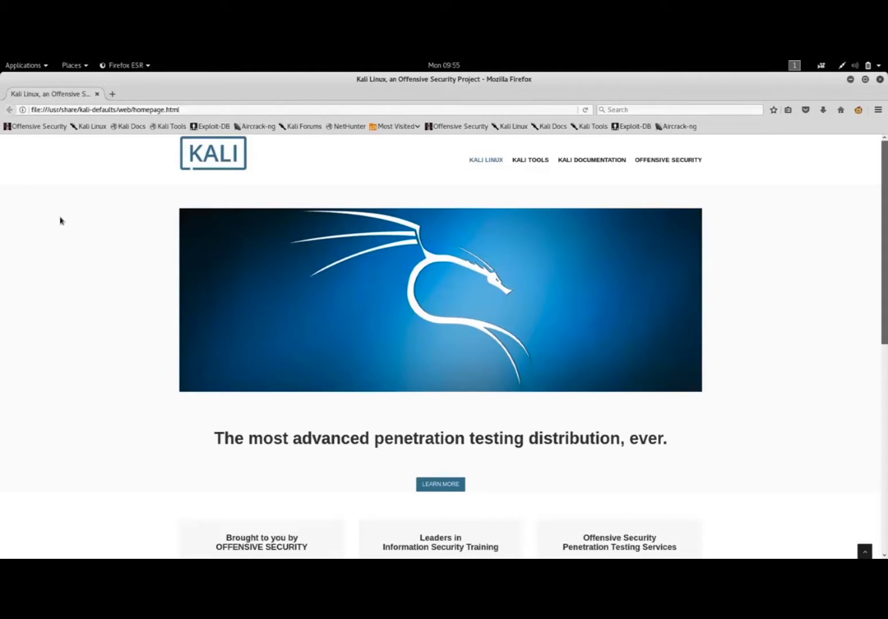
left_click(213, 109)
type("google.com/")
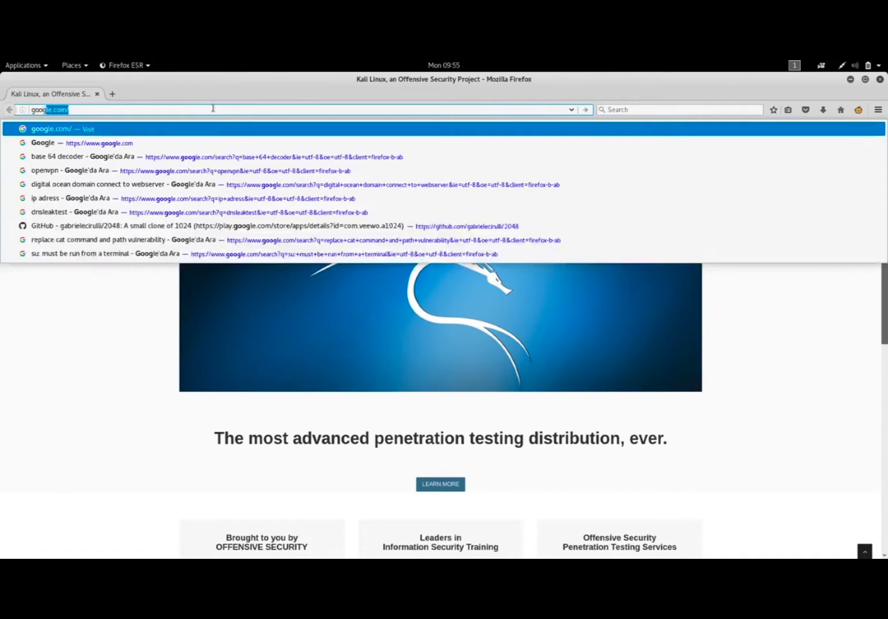
key("Return")
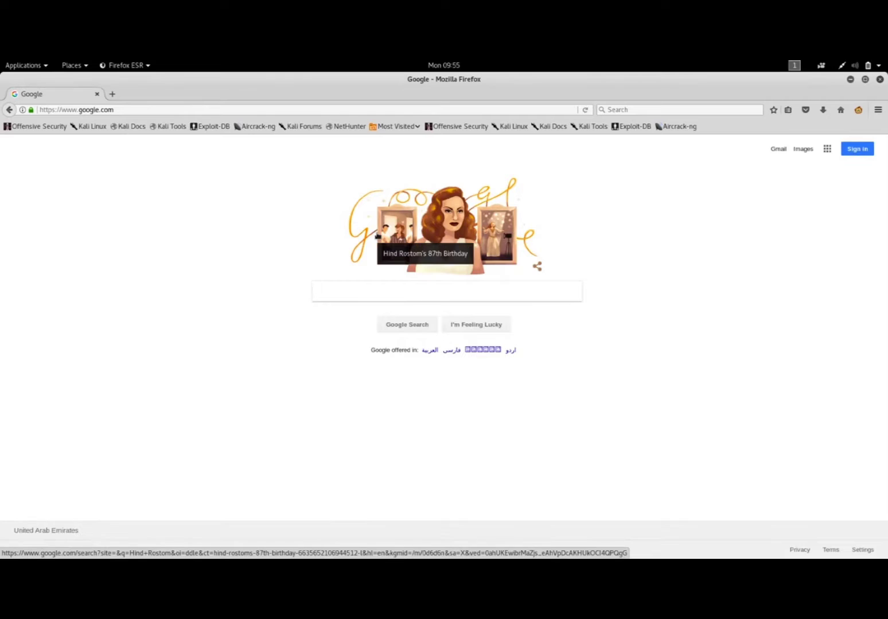
Search Google for "tor browser download" and open the Download Tor page on torproject.org.
type("to")
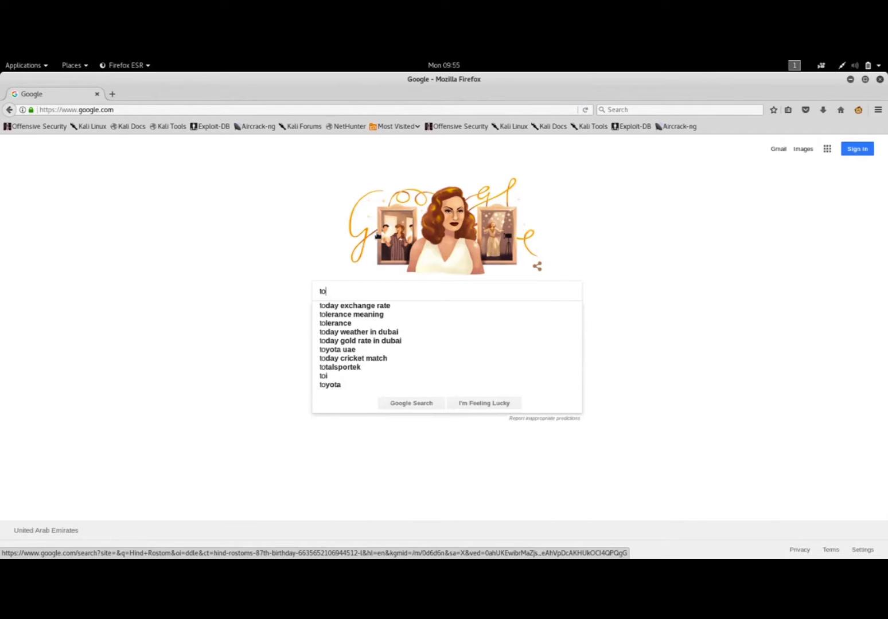
type("r browser ")
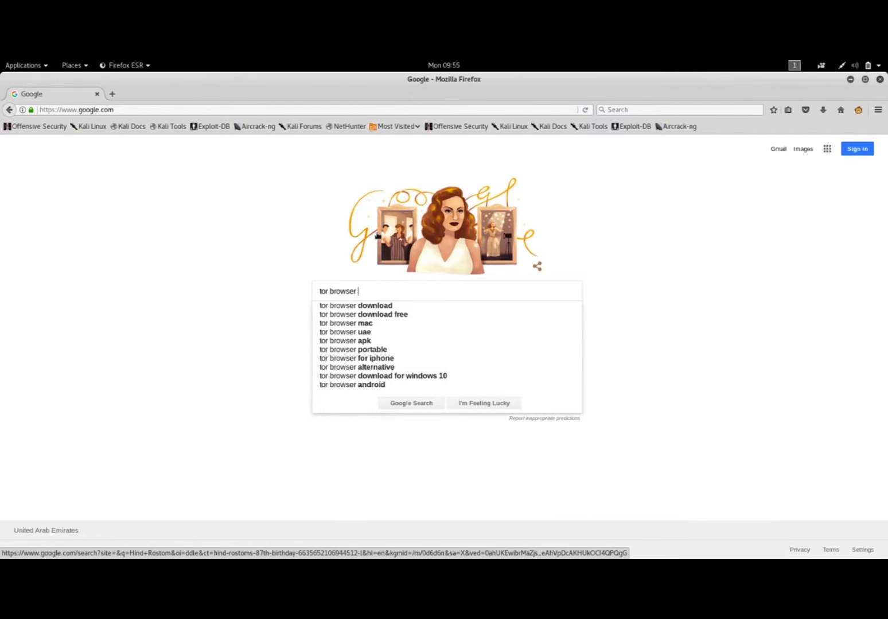
type("download")
key("Return")
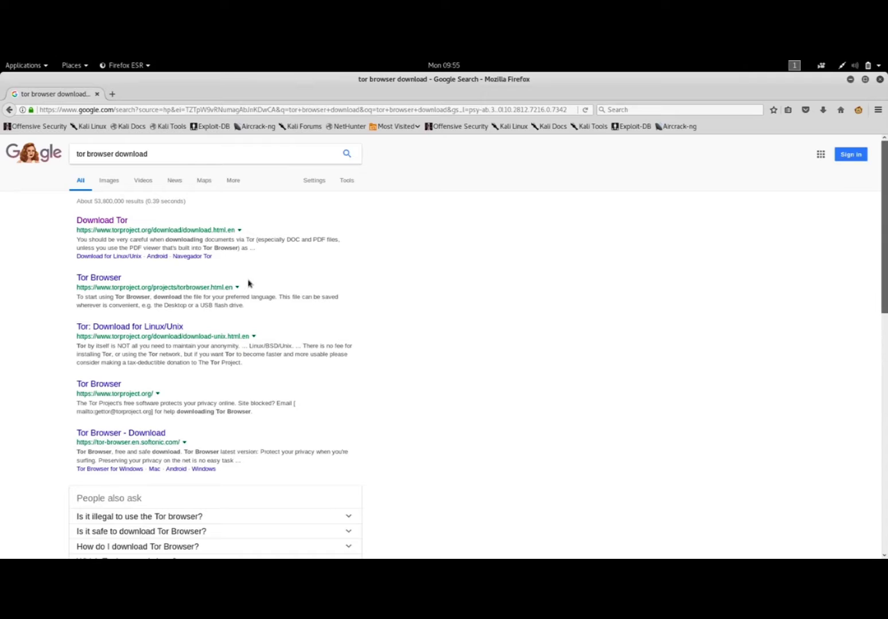
left_click(122, 223)
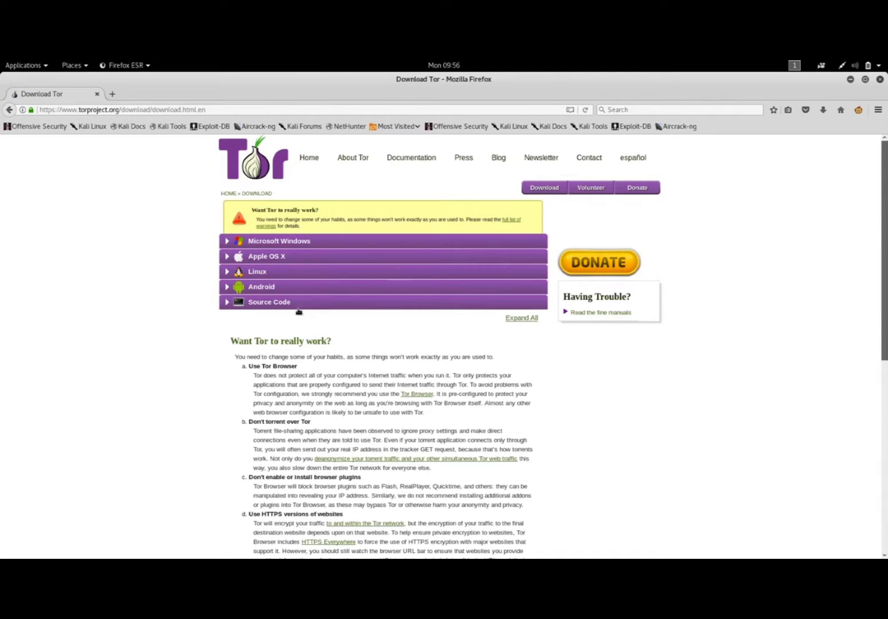
Request the 64-bit Tor Browser download for Linux, cancel saving the archive, and close the browser tab.
left_click(260, 272)
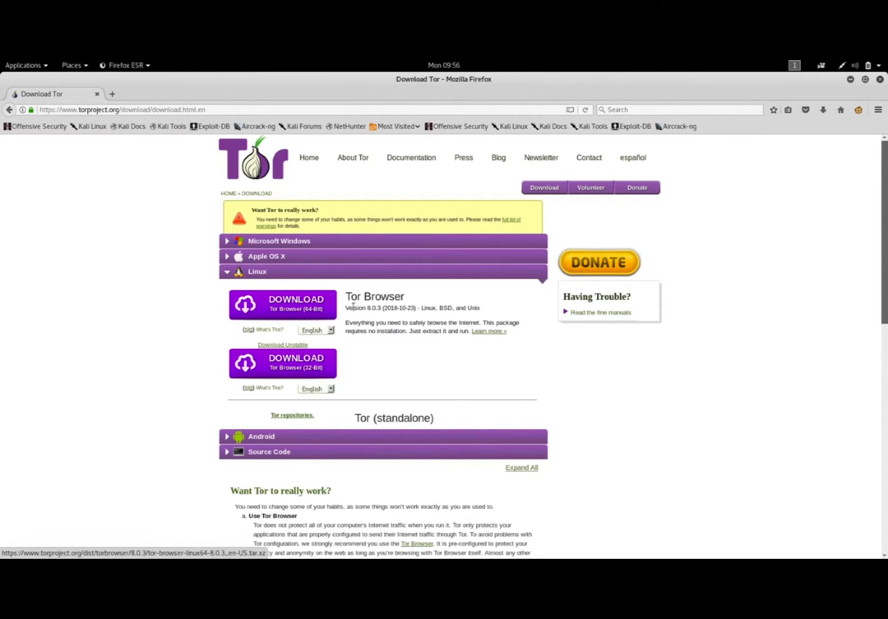
left_click(314, 310)
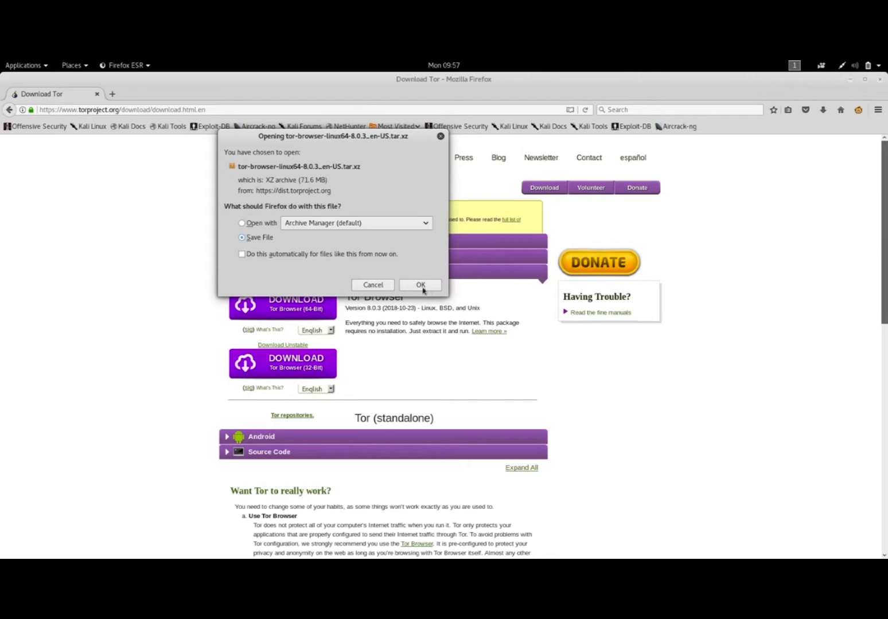
left_click(373, 287)
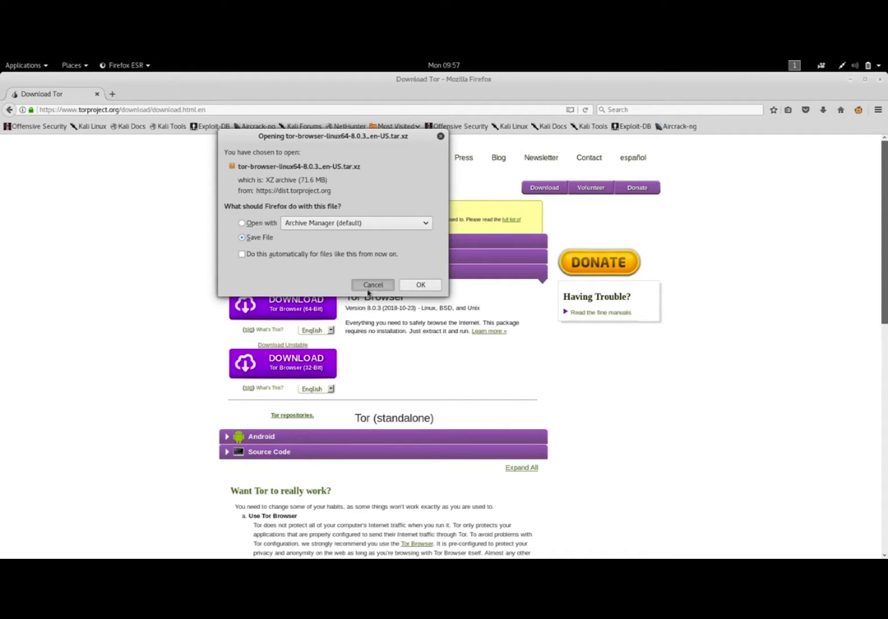
left_click(375, 287)
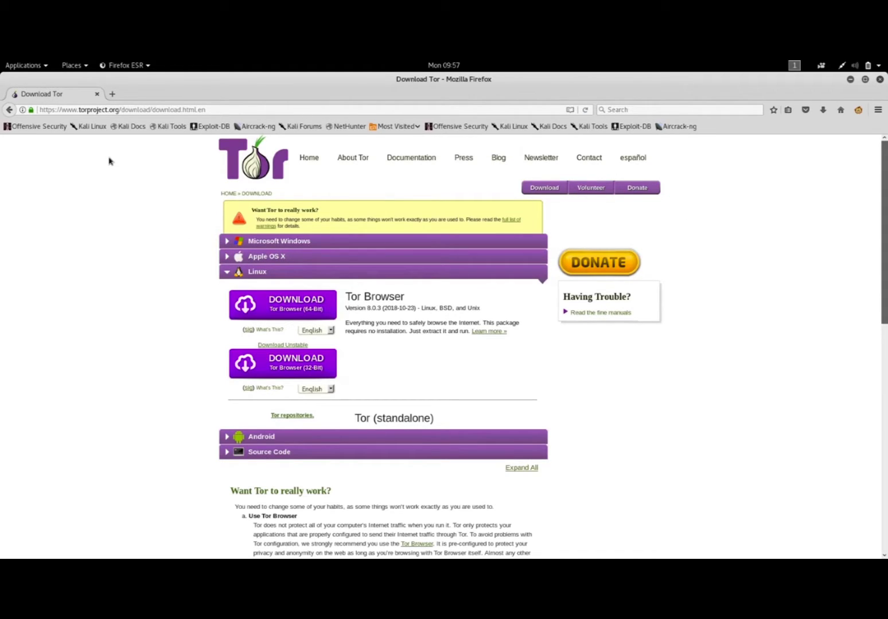
left_click(97, 95)
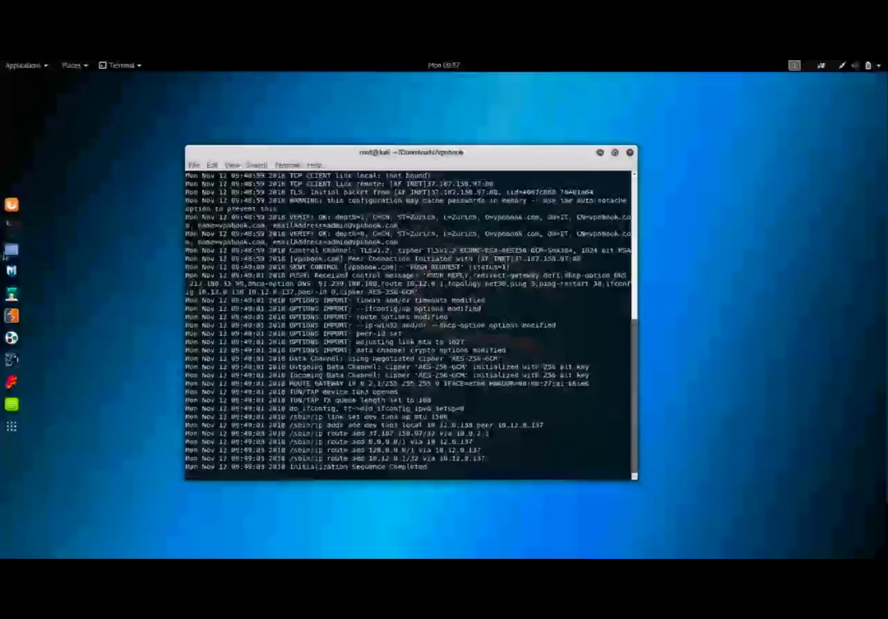
Extract the tor-browser-linux64-8.0.3_en-US.tar.xz archive in place inside the Downloads folder.
left_click(18, 253)
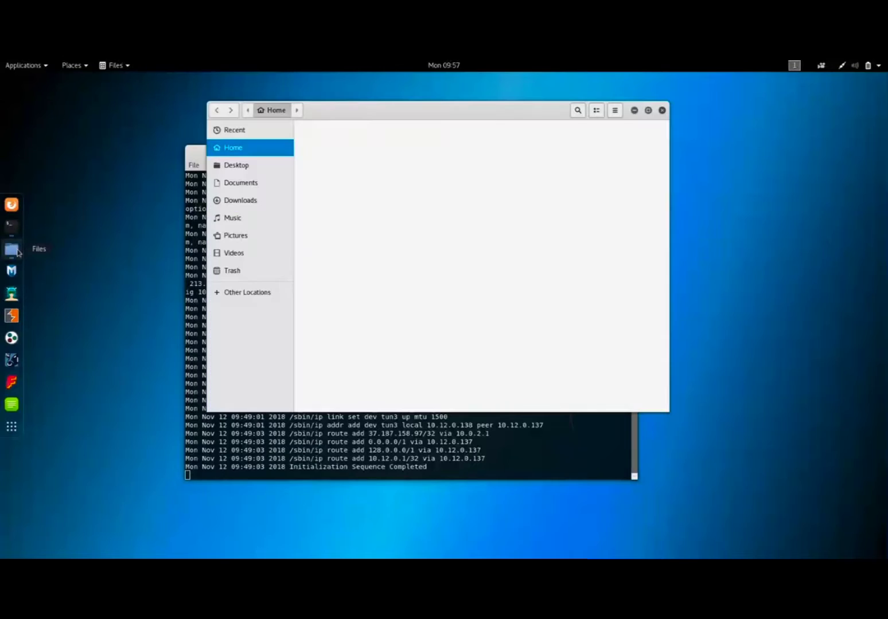
left_click(250, 201)
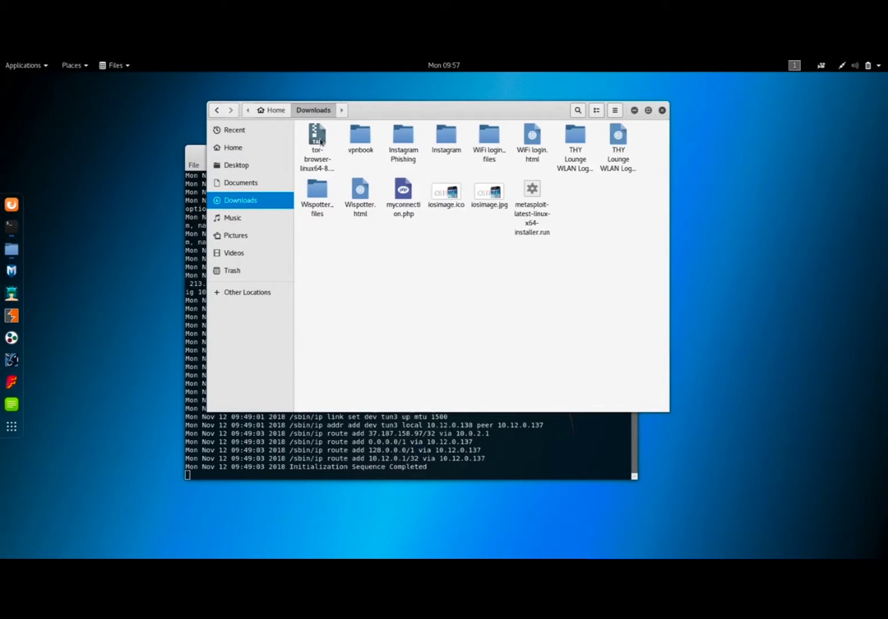
left_click(321, 161)
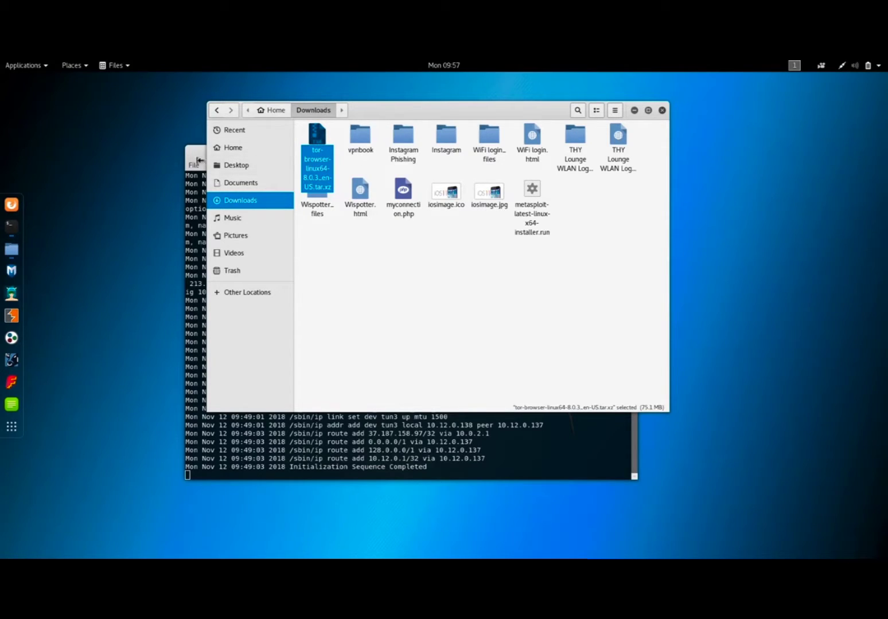
right_click(316, 143)
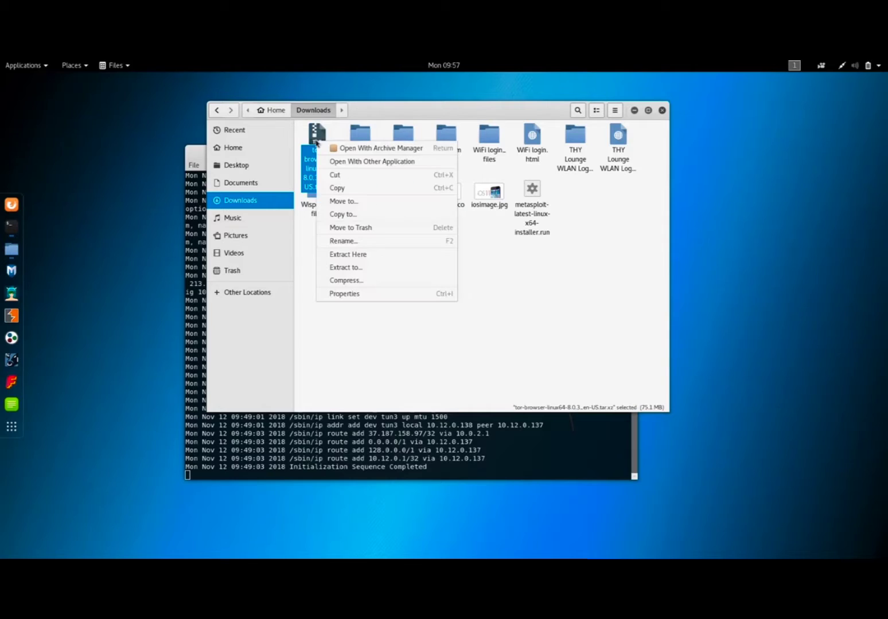
left_click(362, 259)
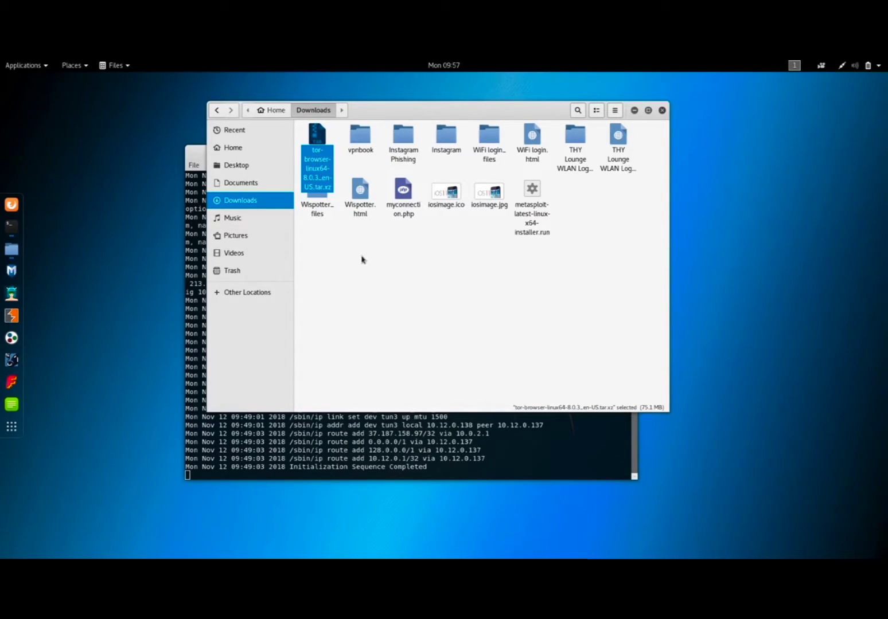
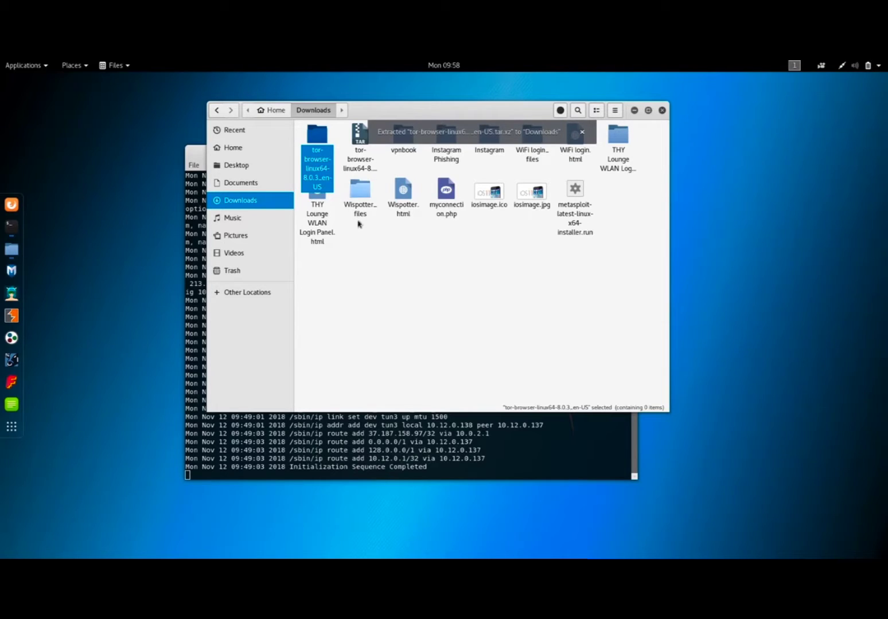
Move the tor-browser-linux64-8.0.3_en-US.tar.xz archive in Downloads to the trash.
left_click(412, 280)
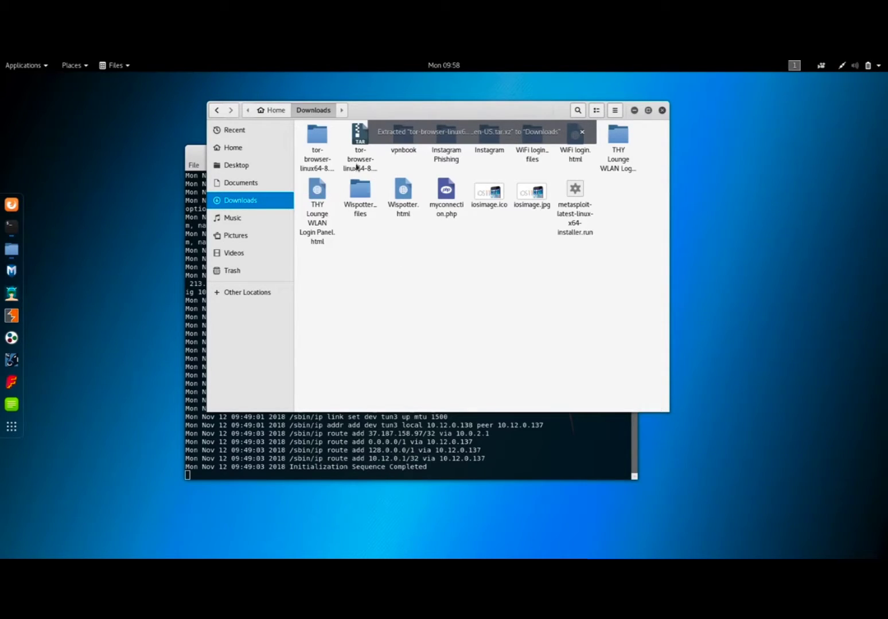
left_click(357, 143)
right_click(357, 142)
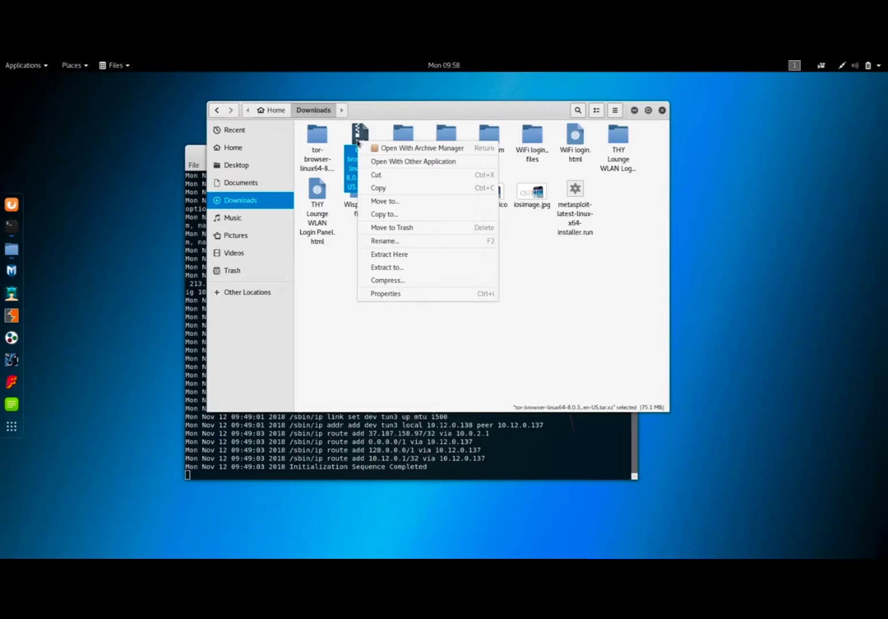
left_click(406, 228)
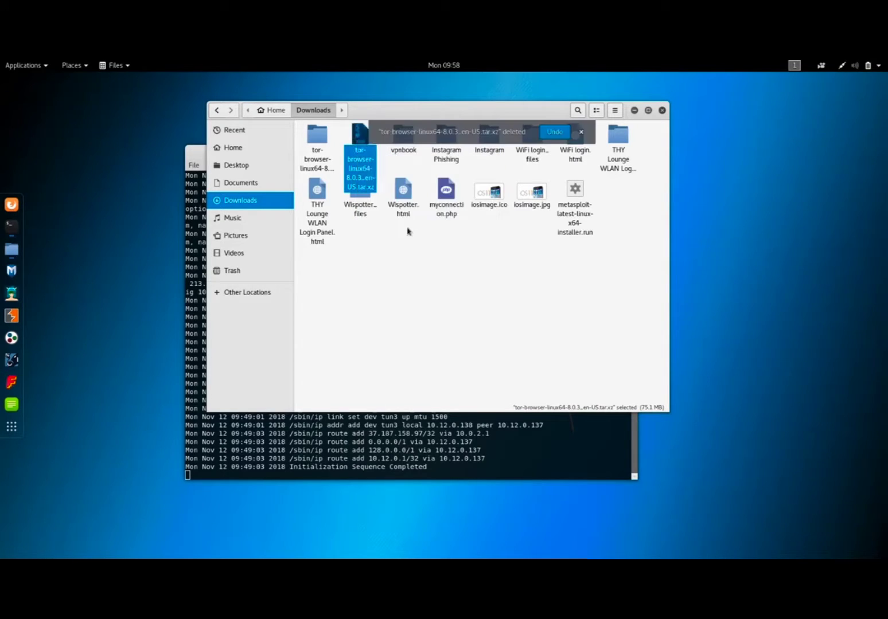
Trust and try to launch start-tor-browser.desktop from tor-browser_en-US inside the extracted Tor folder, and dismiss the resulting dialog.
double_click(316, 144)
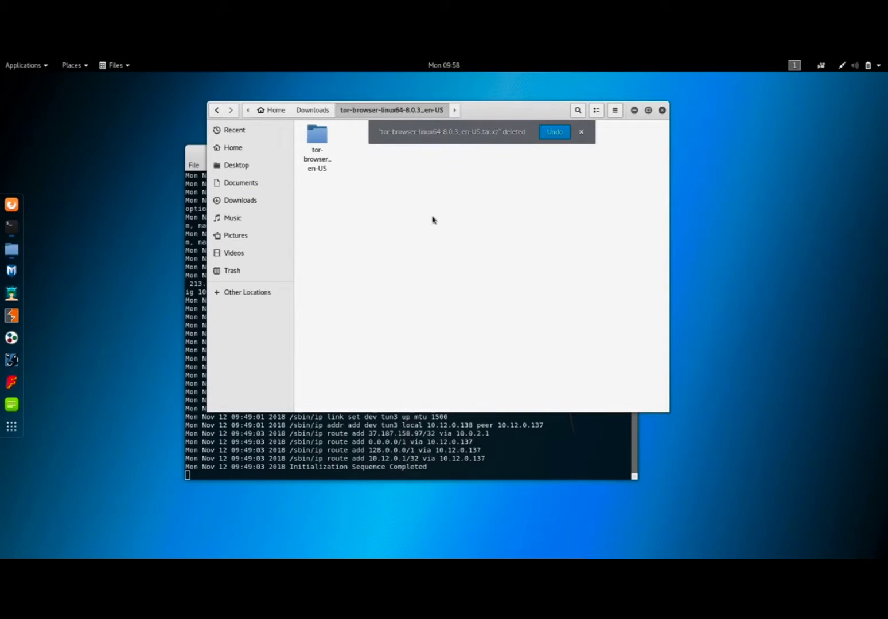
double_click(317, 142)
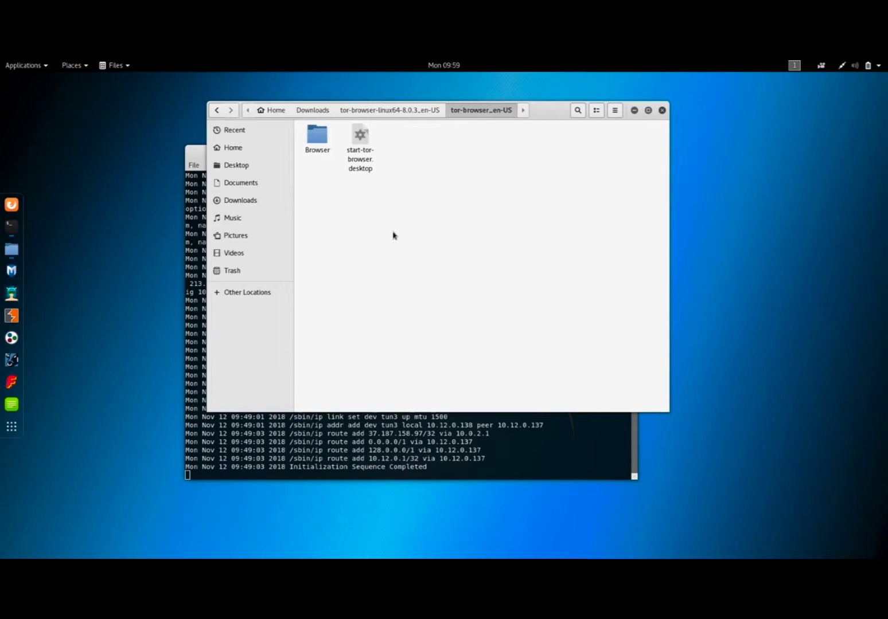
double_click(353, 160)
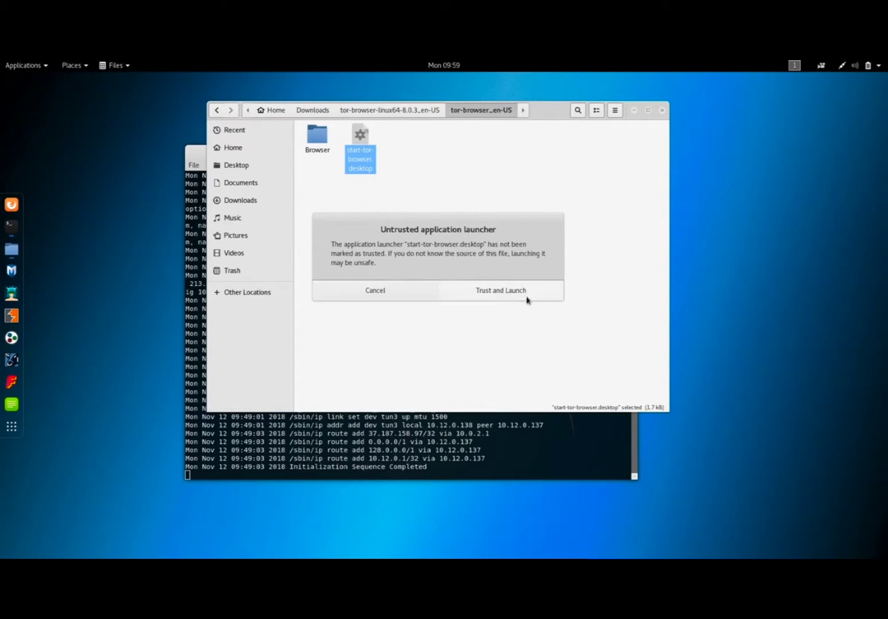
left_click(509, 294)
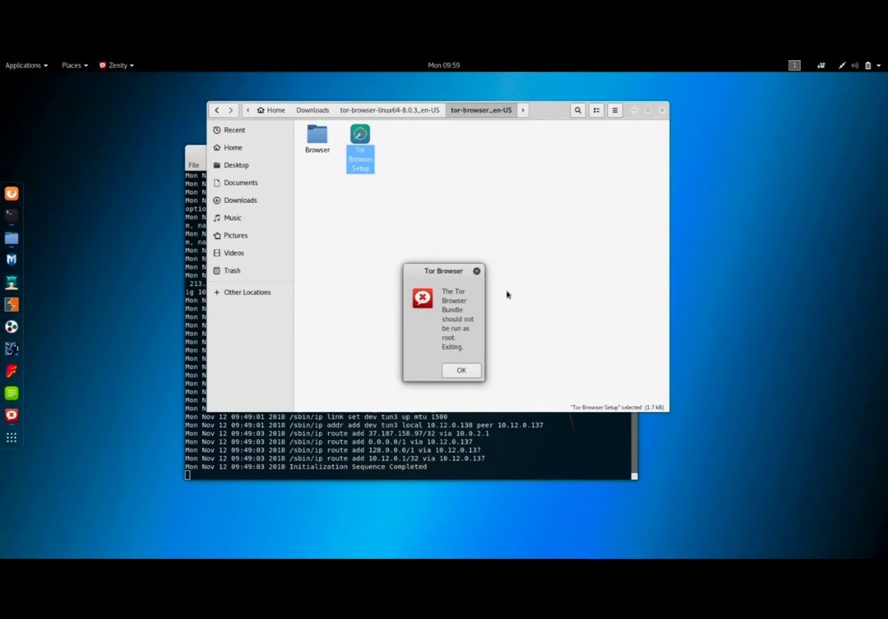
left_click_drag(453, 273, 499, 165)
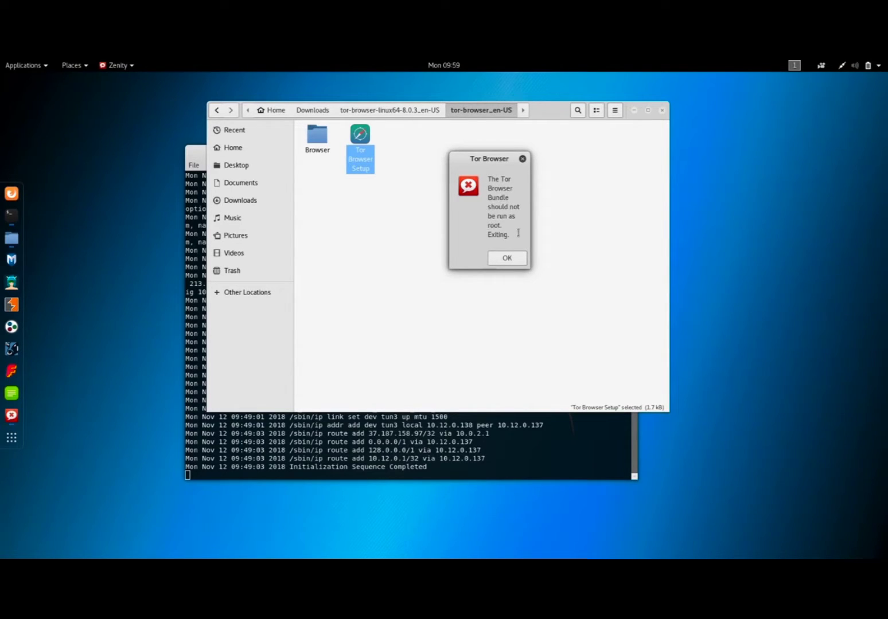
left_click(508, 261)
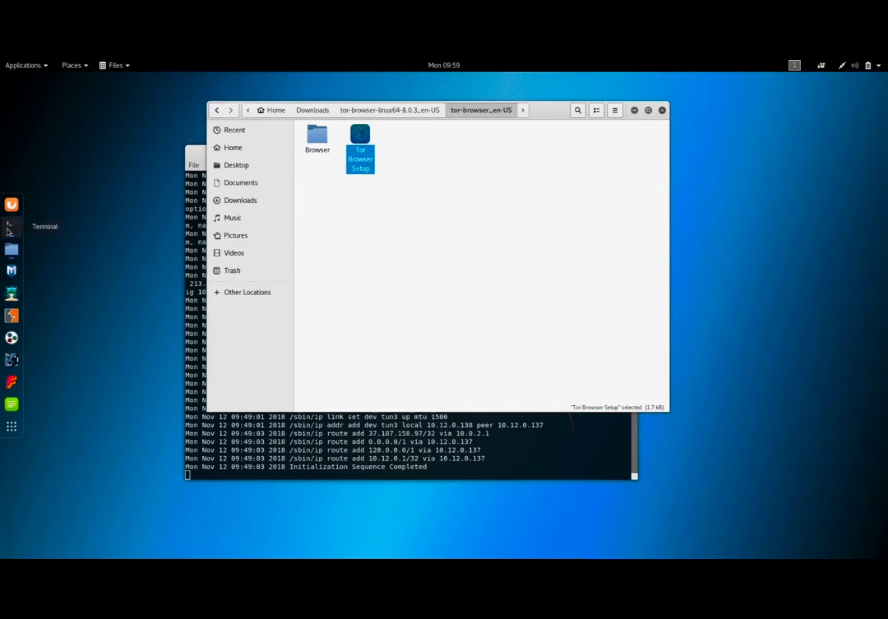
Open a new terminal window and place it over the lower-right part of the file manager window.
right_click(8, 230)
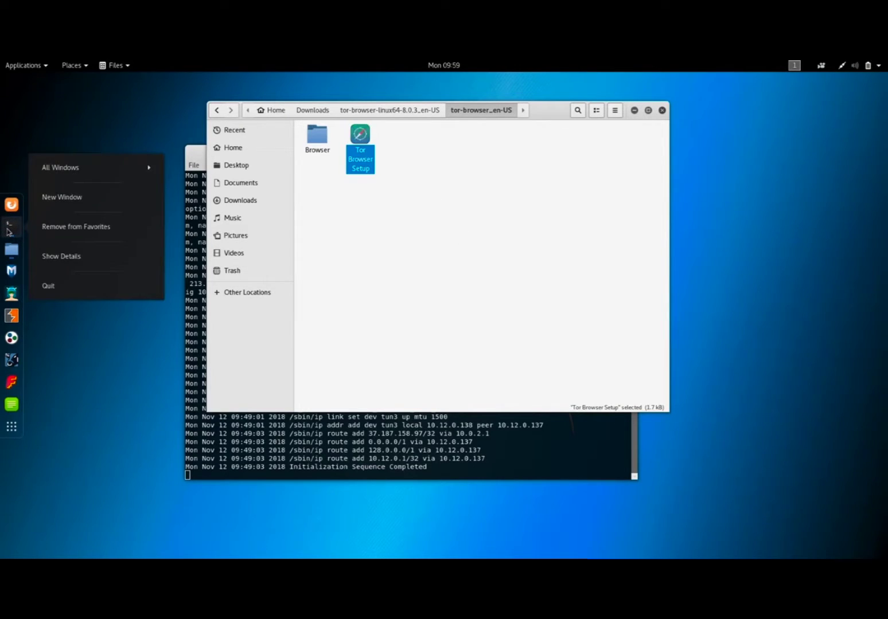
left_click(73, 199)
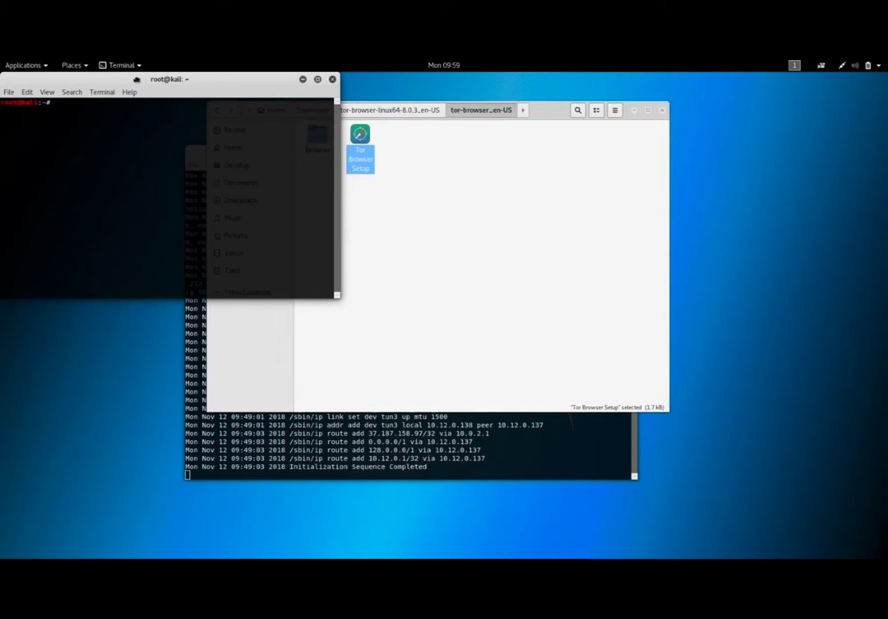
left_click_drag(143, 95, 535, 170)
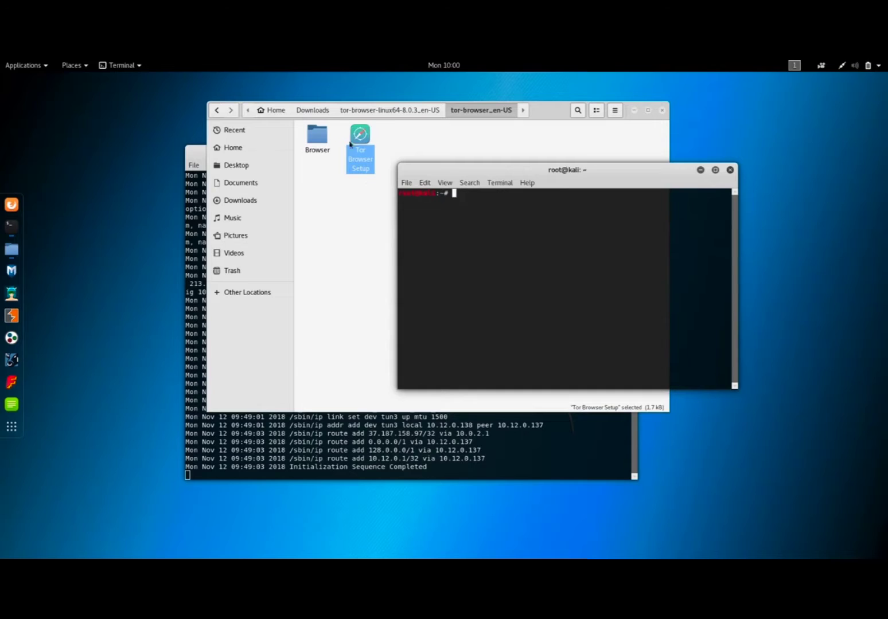
Return to the file manager, go back to the tor-browser-linux64-8.0.3_en-US folder, and reopen its tor-browser_en-US subfolder.
left_click(378, 215)
left_click(217, 110)
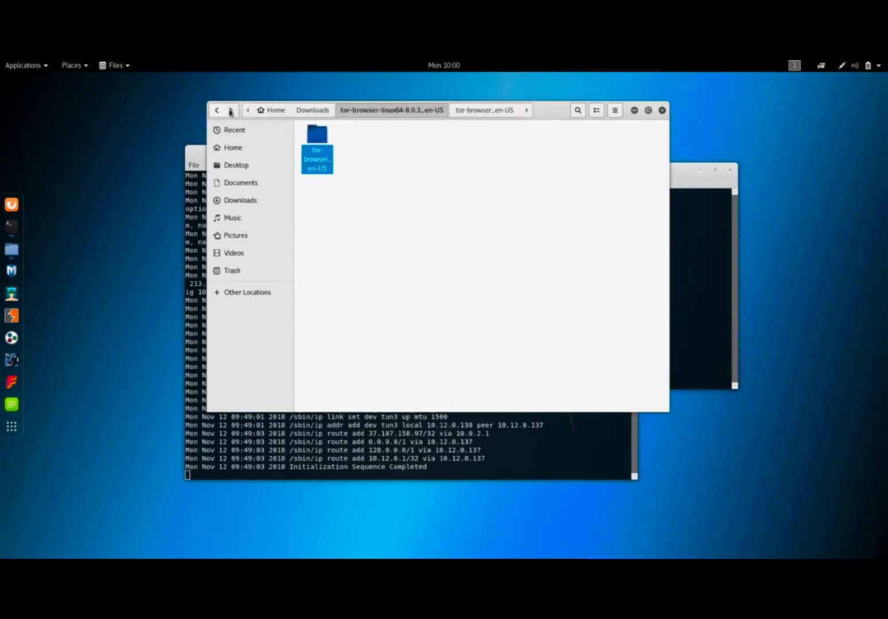
double_click(316, 142)
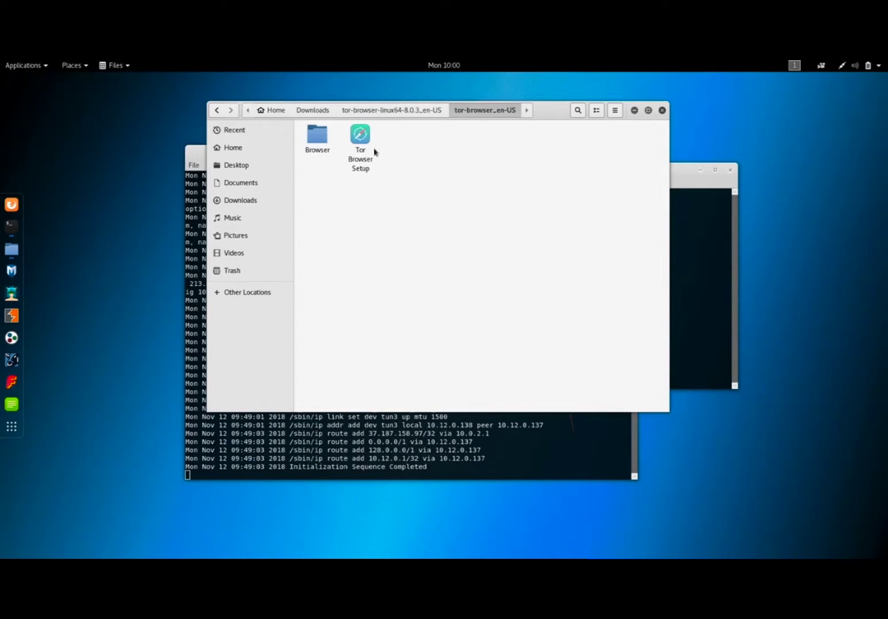
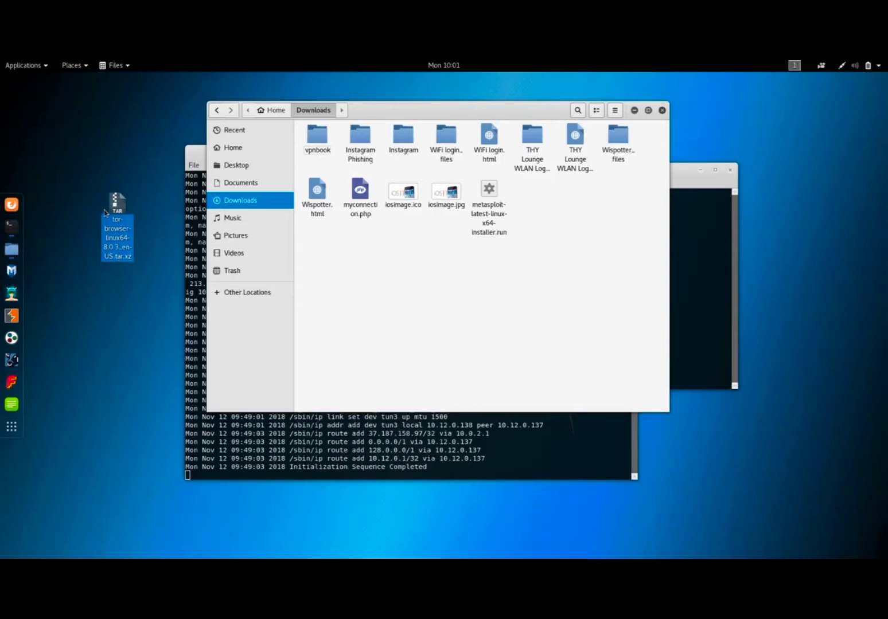
Move tor-browser-linux64-8.0.3_en-US.tar.xz from the desktop into the Downloads folder and extract the archive there.
left_click(118, 207)
left_click_drag(111, 204, 357, 263)
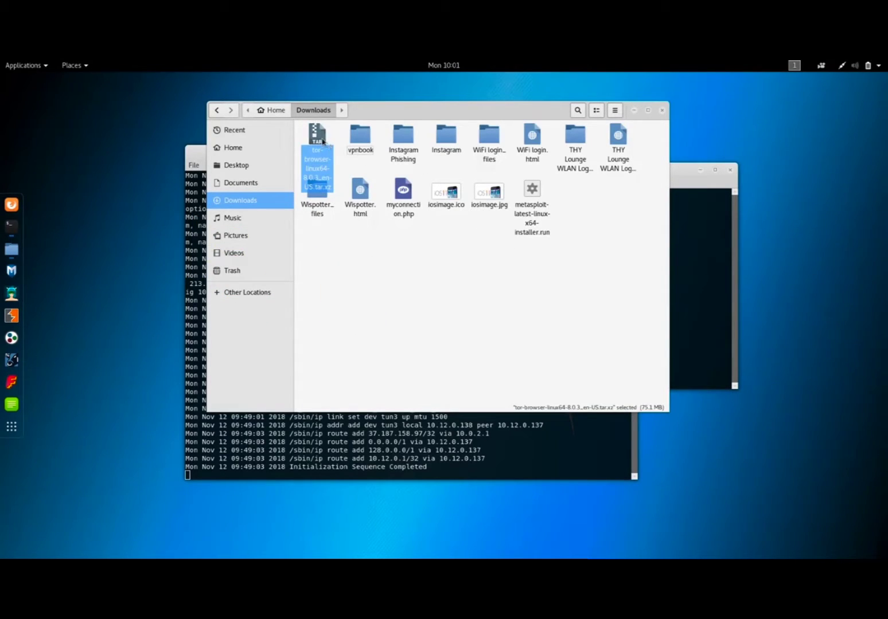
right_click(325, 141)
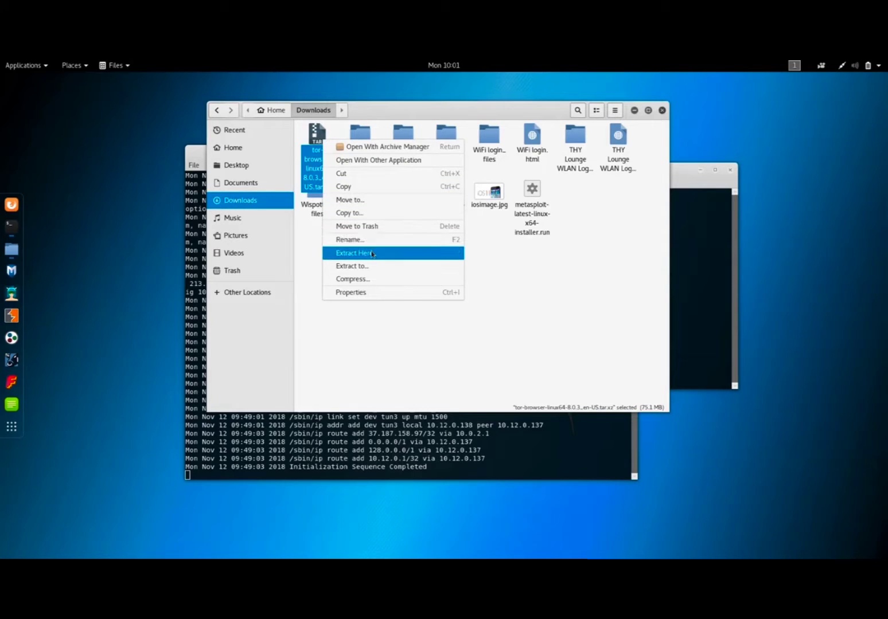
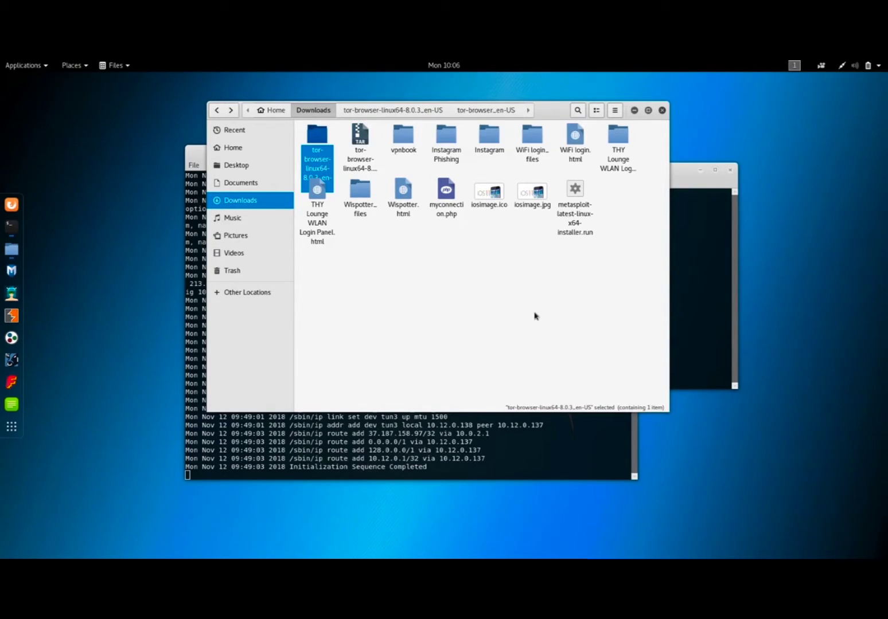
Open the extracted tor-browser-linux64-8.0.3_en-US folder and go into its tor-browser_en-US subfolder.
double_click(317, 140)
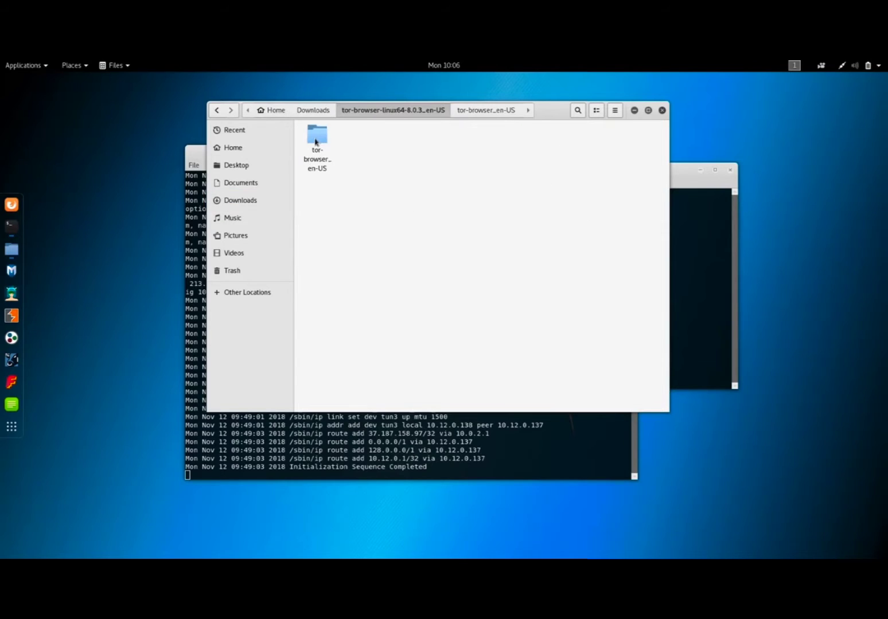
double_click(318, 141)
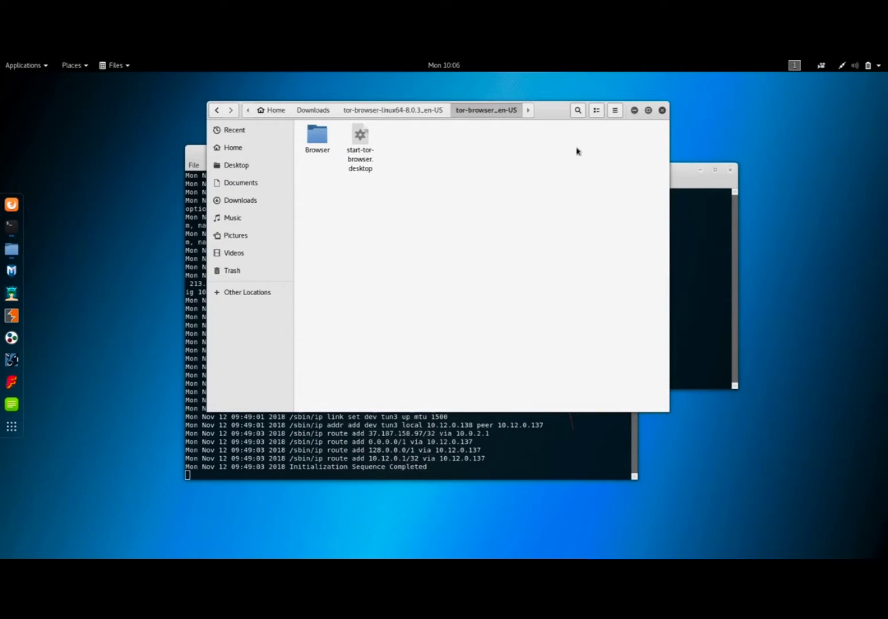
Switch to the idle terminal, place its window below the folder's two items, and change its working directory with cd Downloads.
left_click(679, 178)
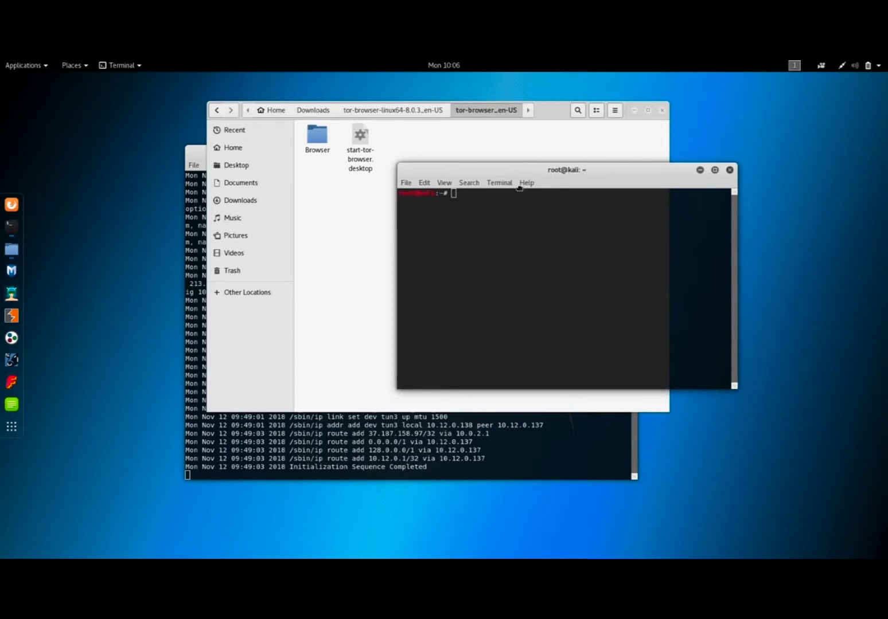
left_click_drag(572, 174, 504, 205)
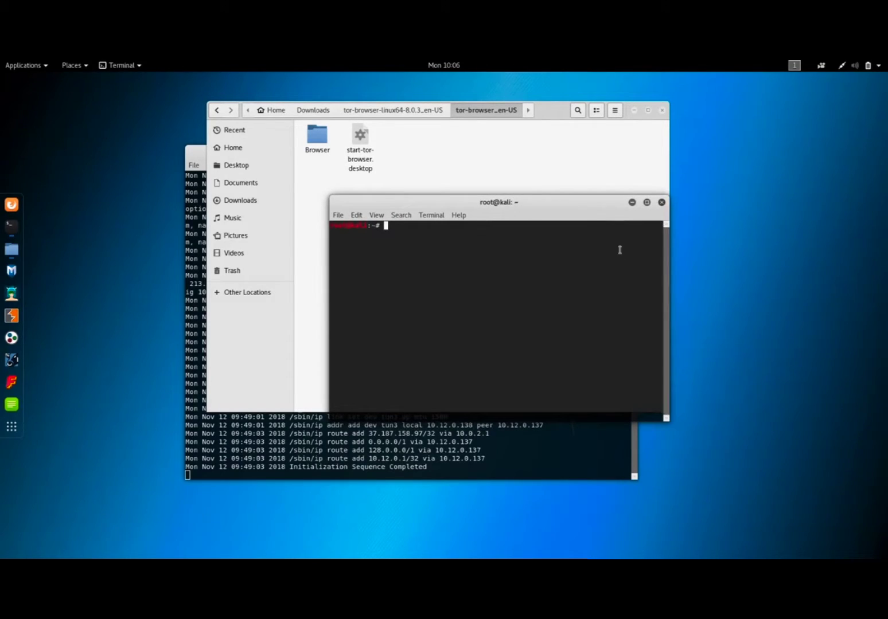
left_click_drag(576, 210, 561, 205)
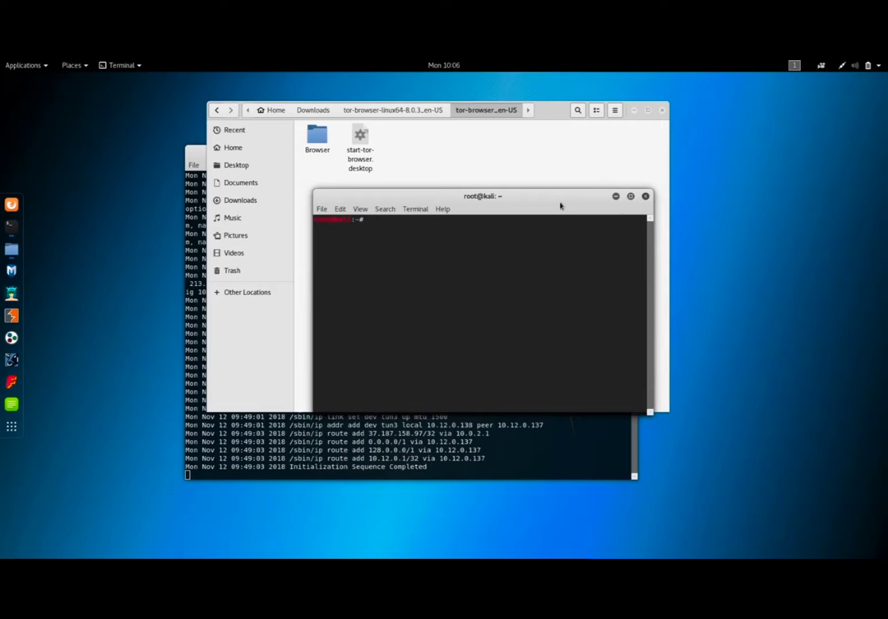
type("cd Downloads")
key("Return")
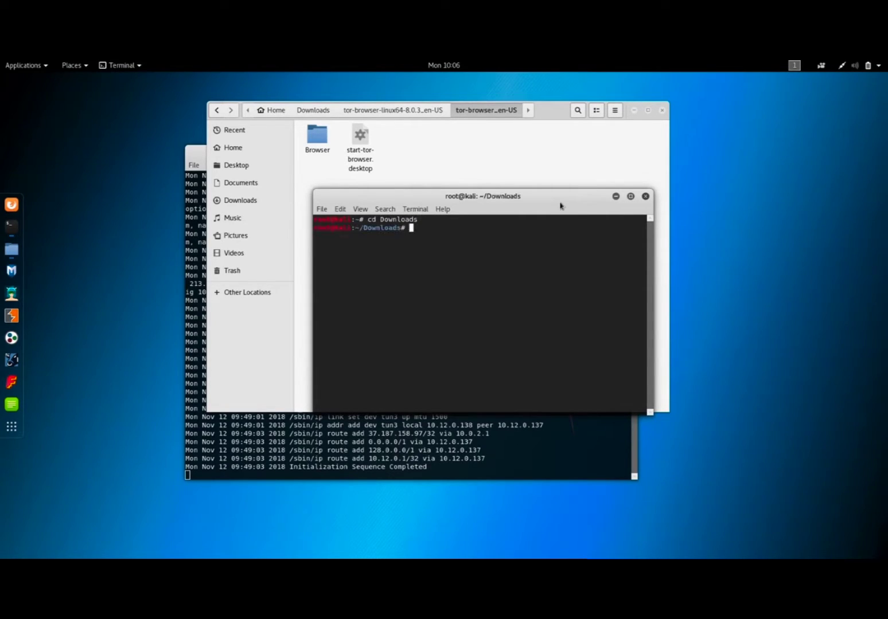
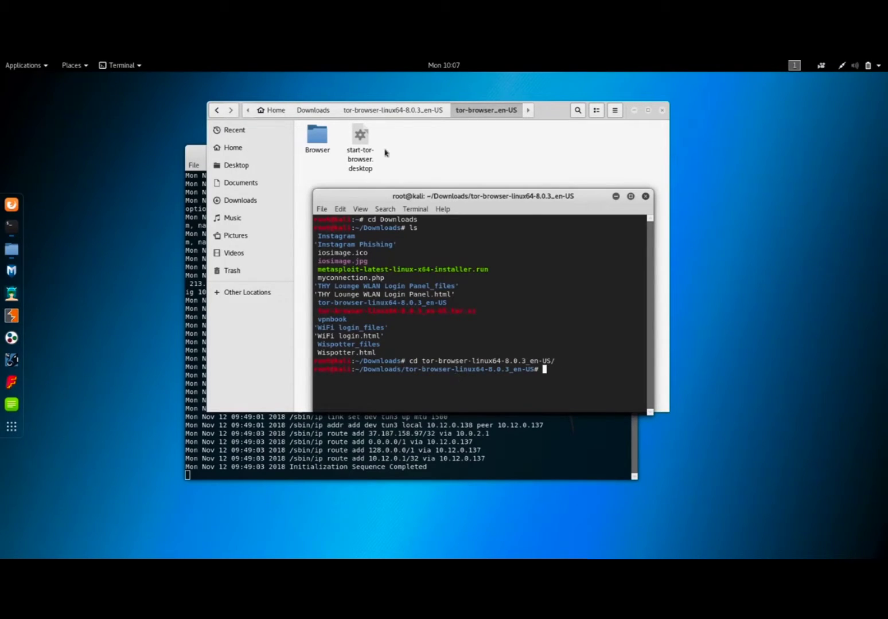
Zoom in the terminal that is in the tor-browser-linux64-8.0.3_en-US directory to enlarge its text.
left_click(361, 210)
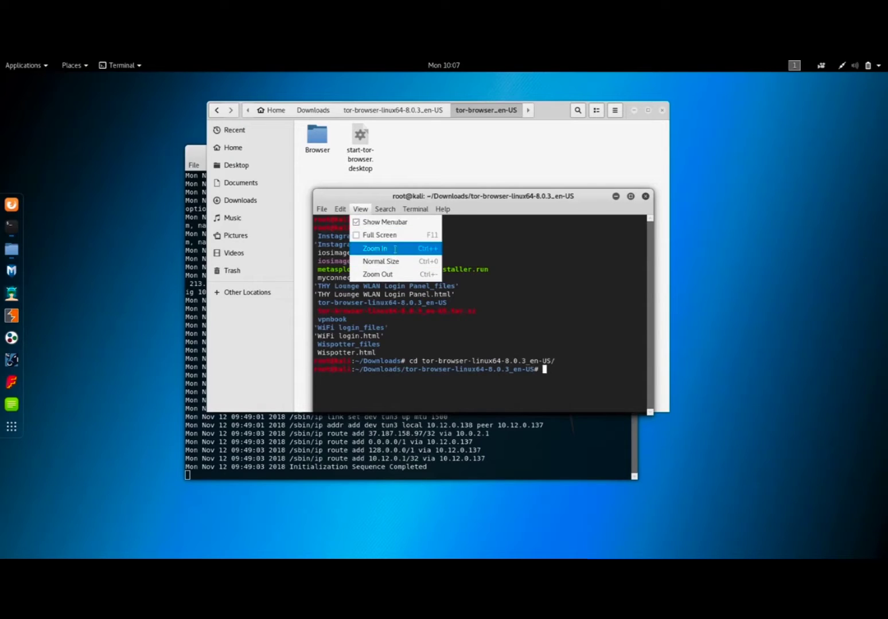
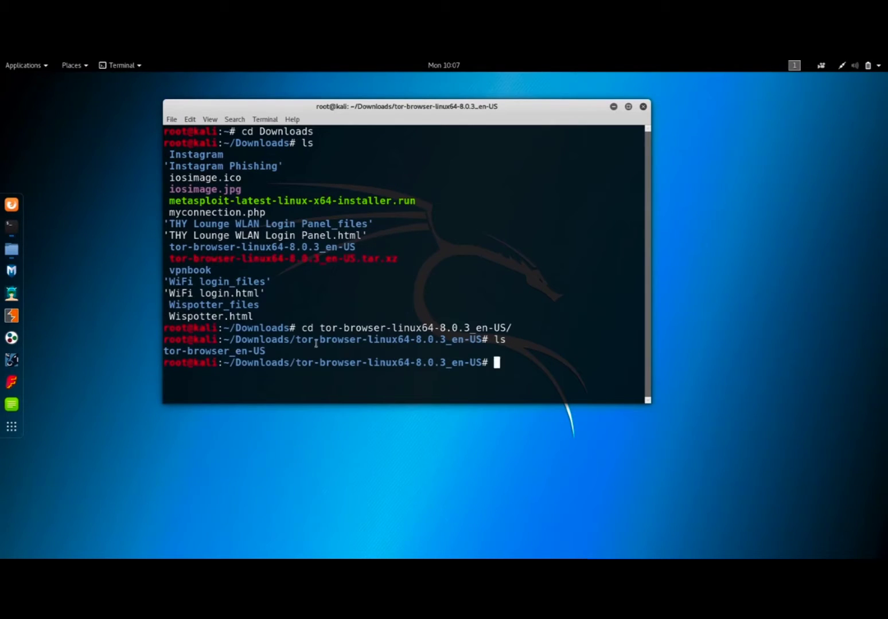
Change the terminal's working directory into the tor-browser_en-US folder with cd tor-browser_en-US/.
type("cd tor")
key("Tab")
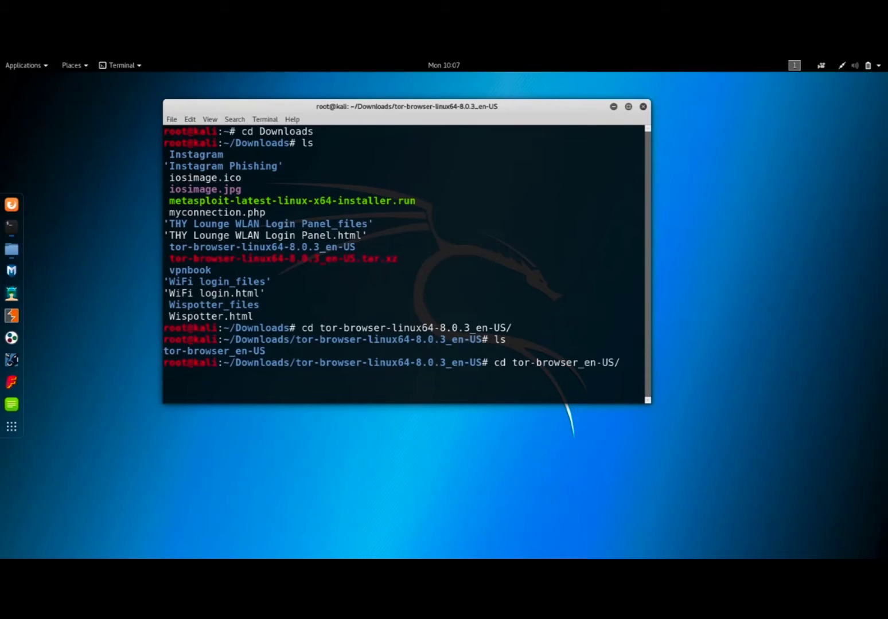
key("Return")
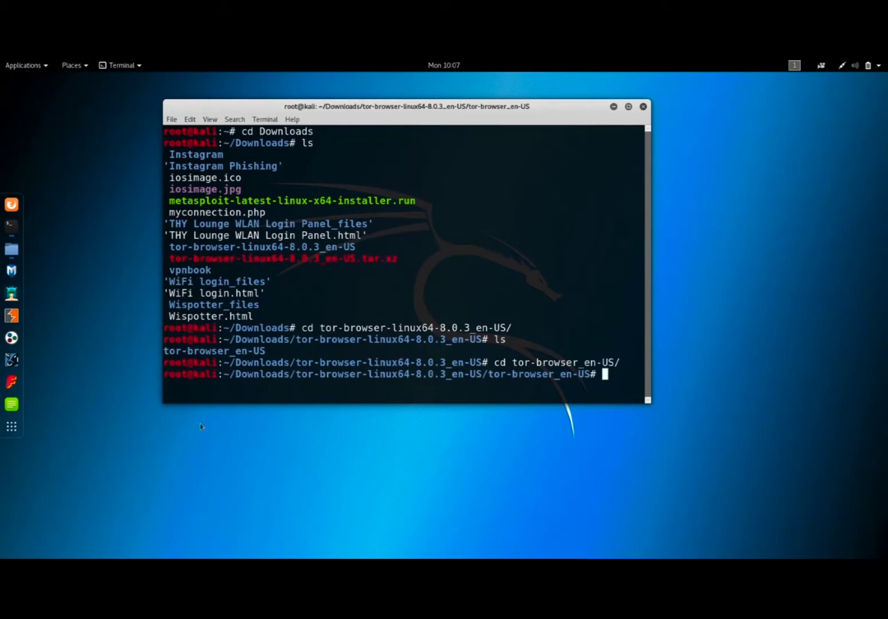
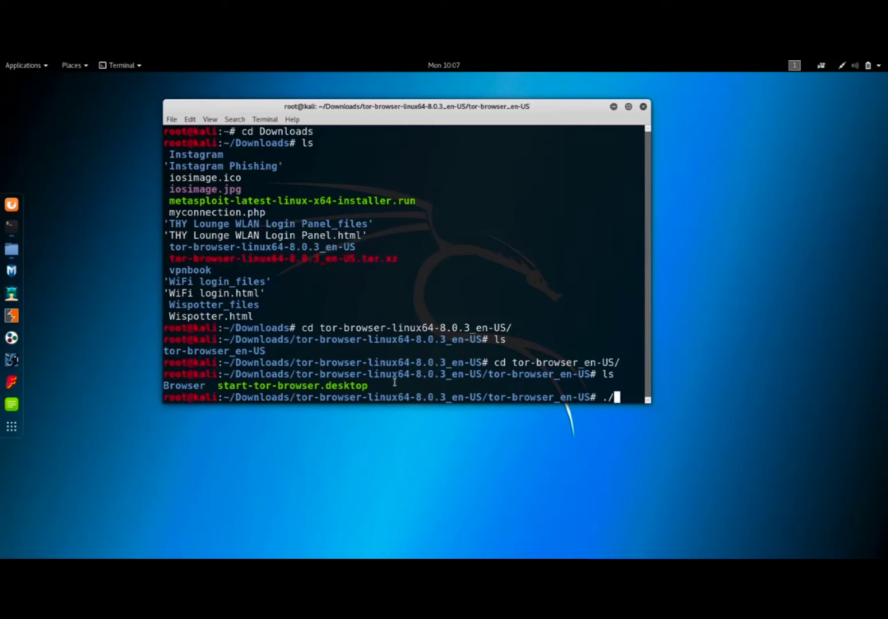
Launch the extracted Tor Browser from the current folder with the command ./start-tor-browser.desktop.
type("start")
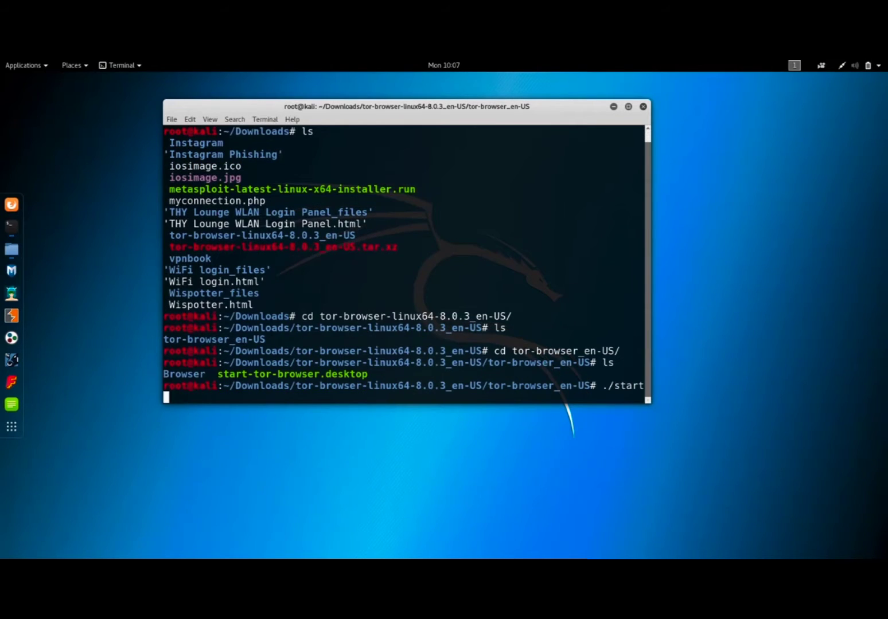
type("-tor-browser.desktop")
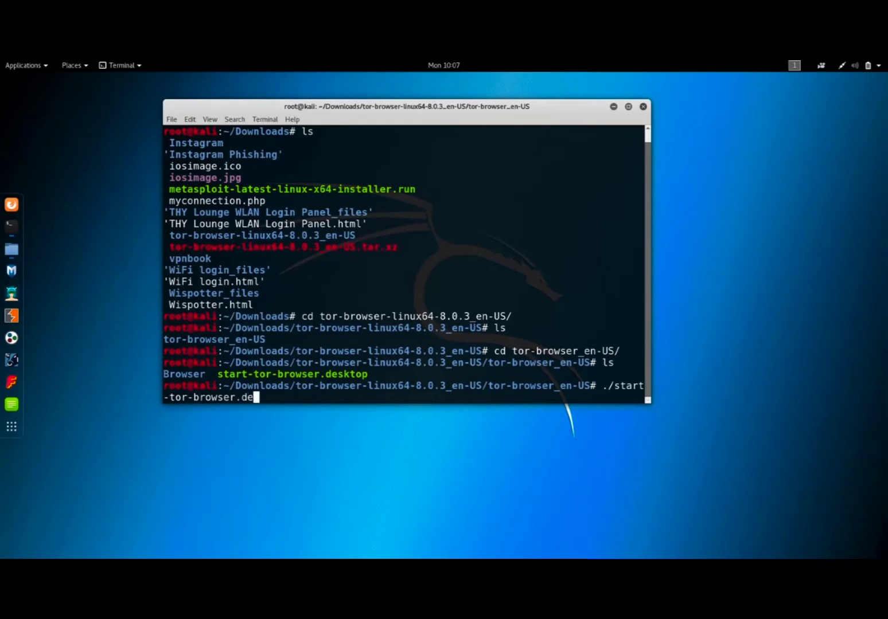
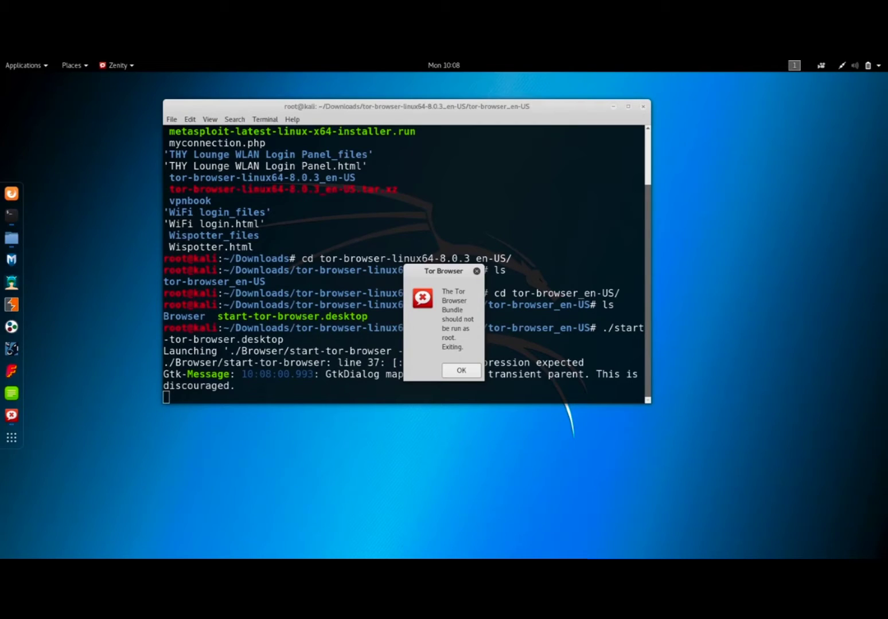
Dismiss the Tor Browser root error, switch to the file manager and open the Browser folder inside tor-browser_en-US.
left_click(461, 370)
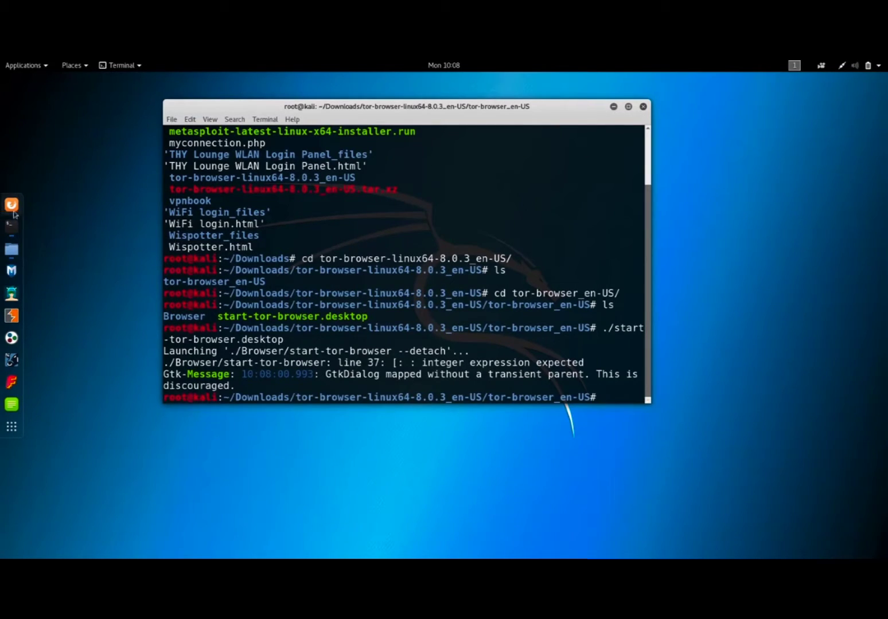
left_click(12, 248)
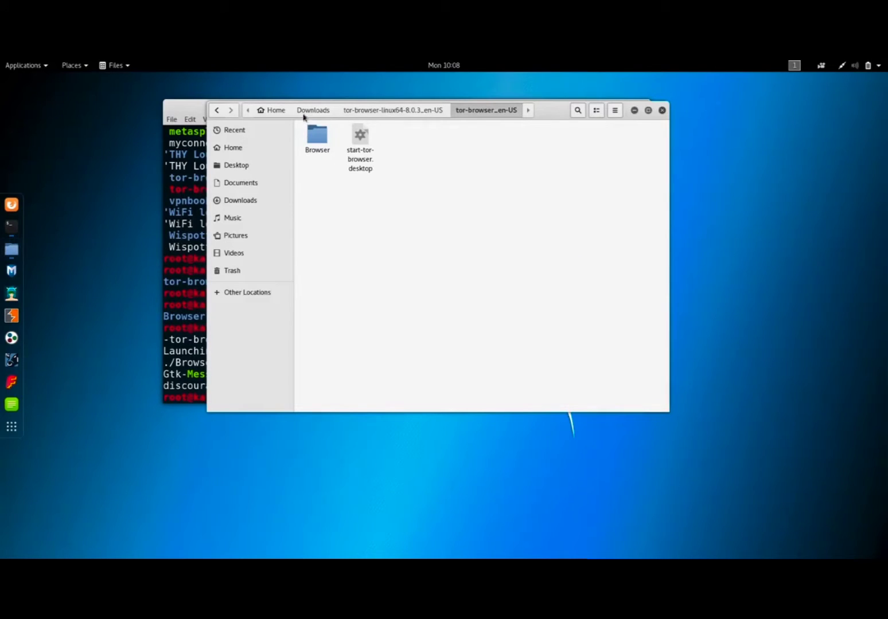
left_click_drag(547, 111, 546, 185)
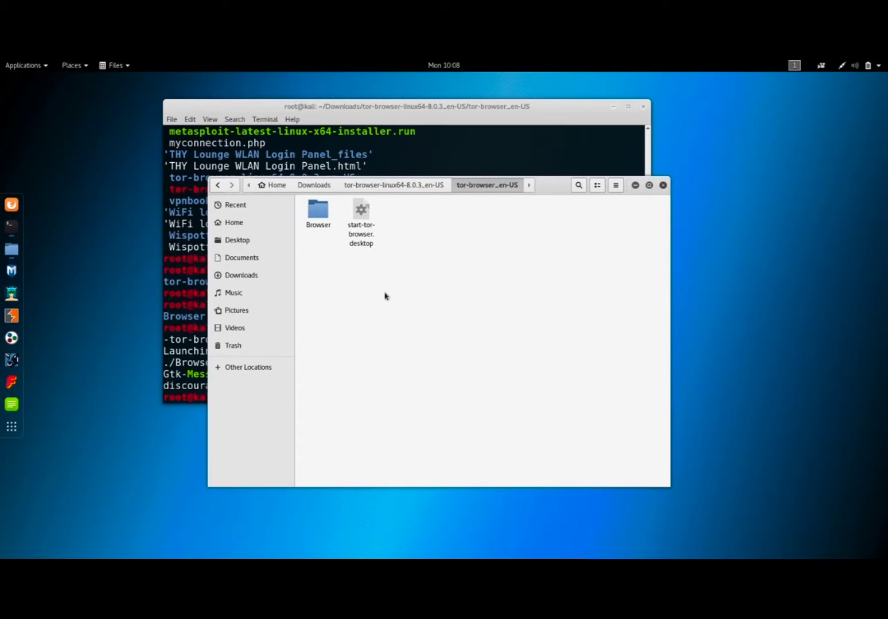
double_click(323, 222)
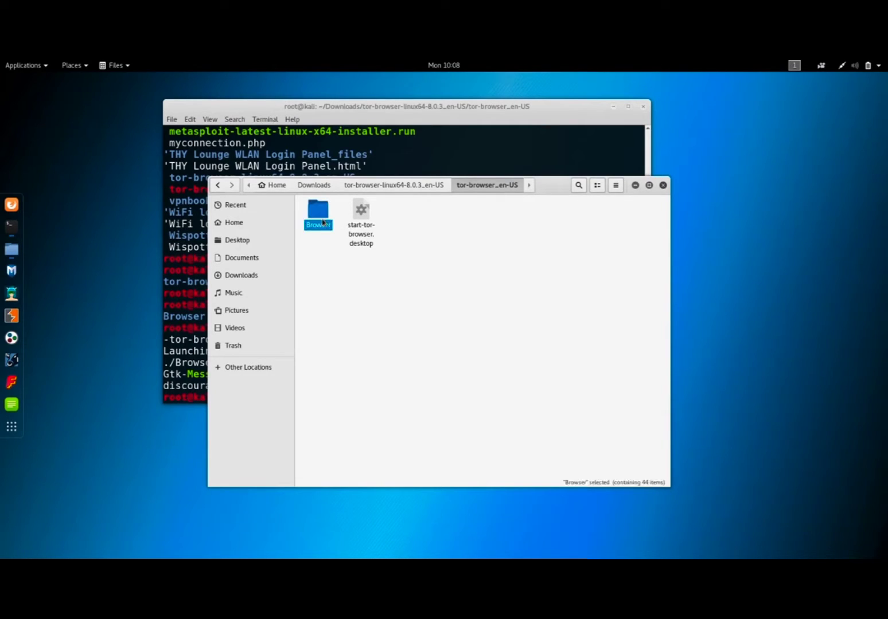
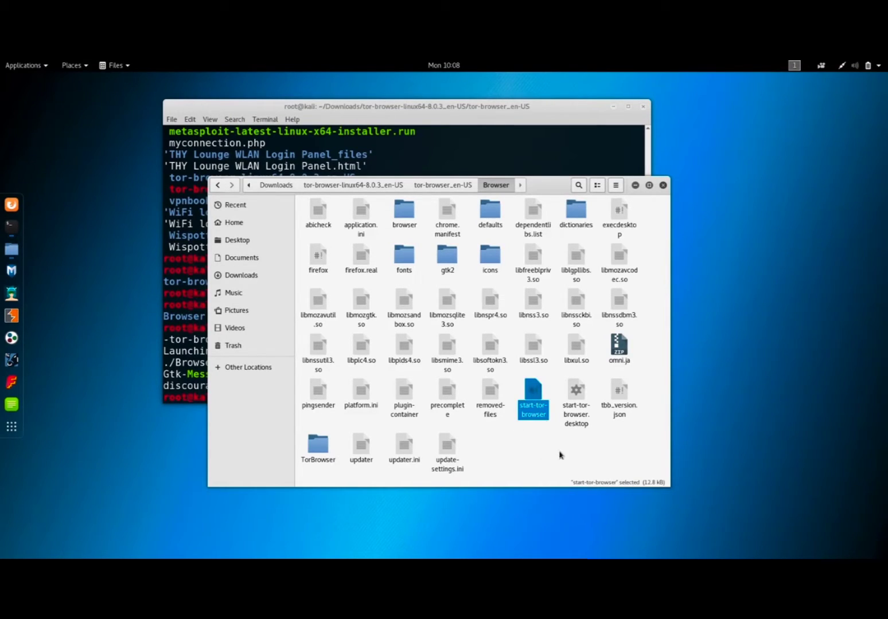
Select the start-tor-browser.desktop file in the Browser folder.
left_click(564, 406)
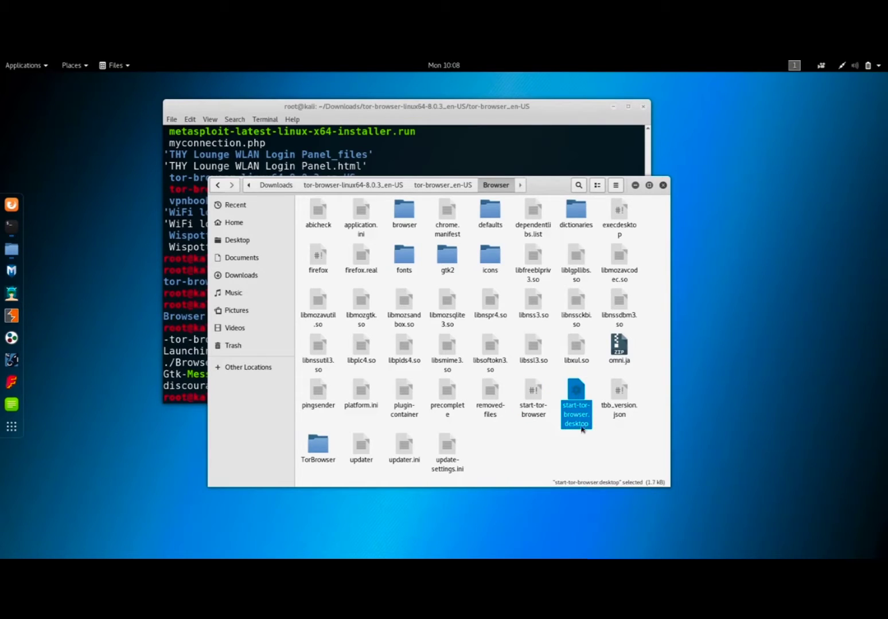
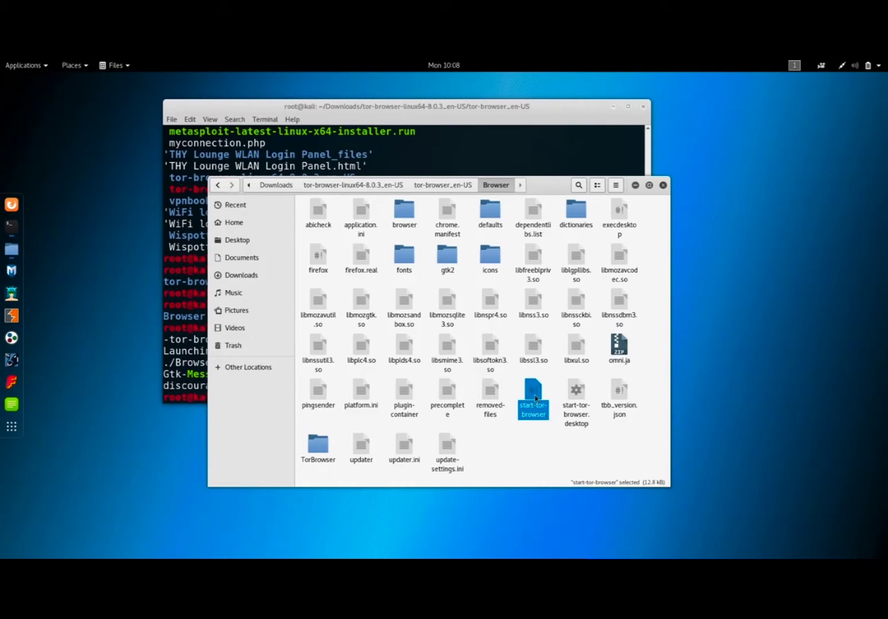
Open the start-tor-browser script in the text editor and move its window away from the screen corner.
right_click(532, 393)
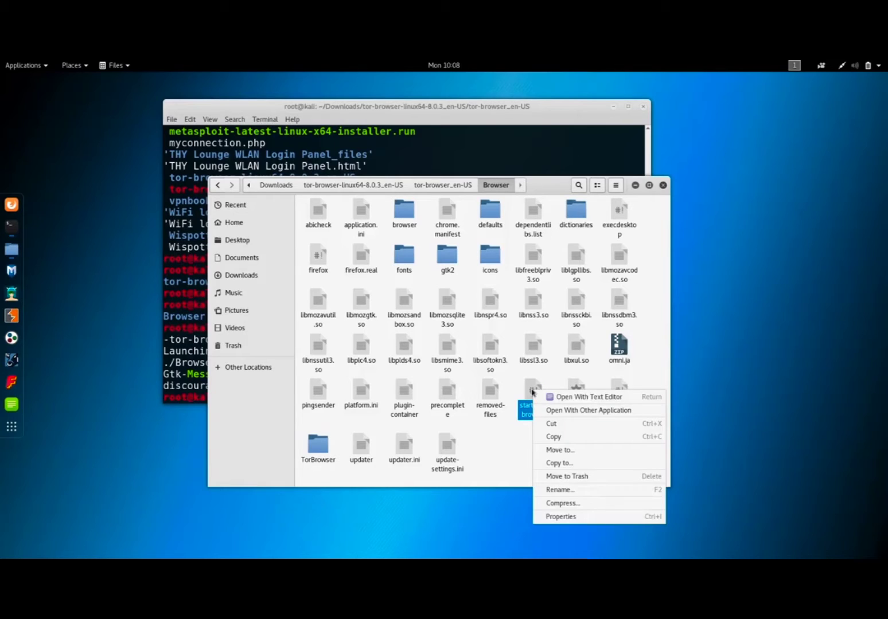
left_click(565, 397)
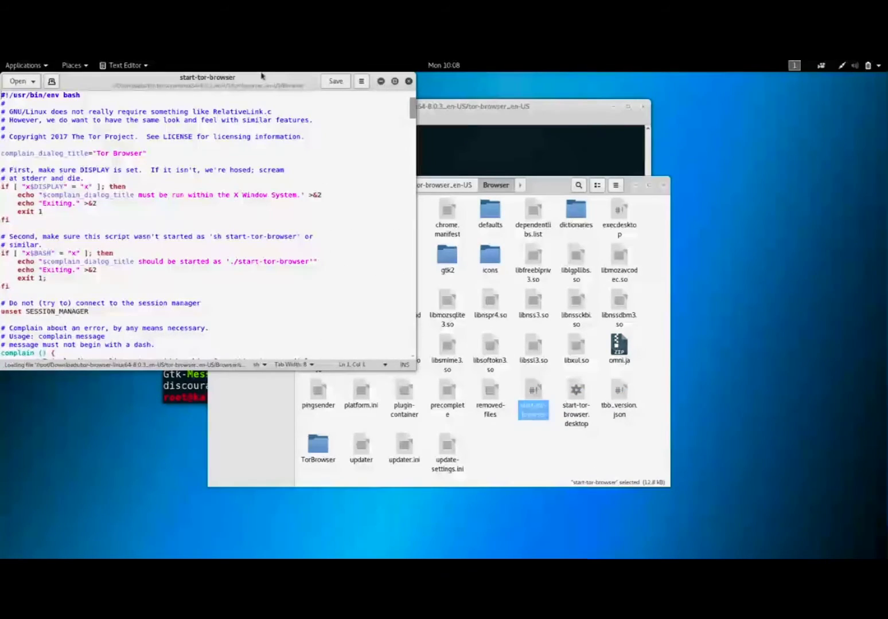
left_click_drag(260, 77, 358, 108)
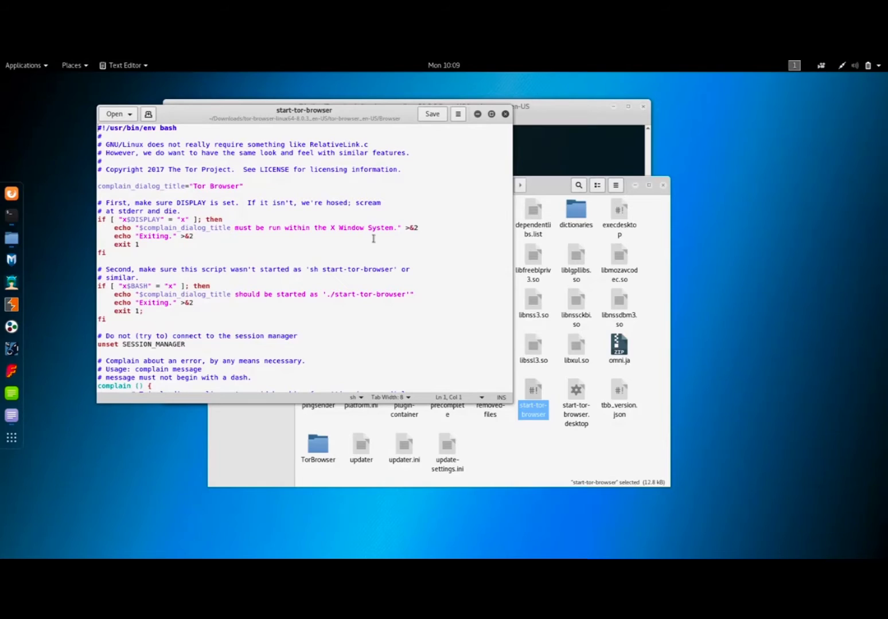
Locate the if block testing "id -u" against 0 in the script and examine its condition, root complaint message and closing lines.
left_click(373, 239)
scroll(311, 286, "down", 1)
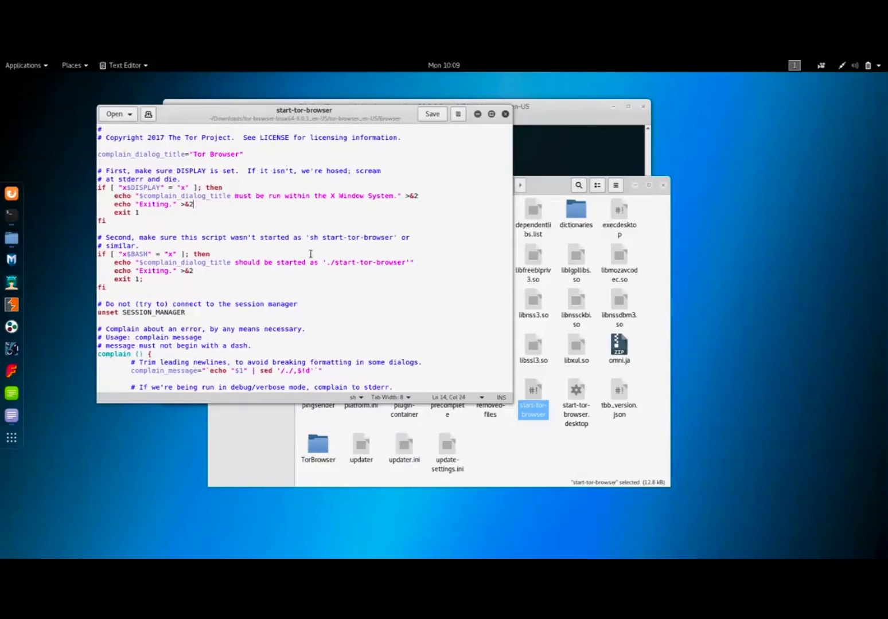
scroll(310, 253, "down", 3)
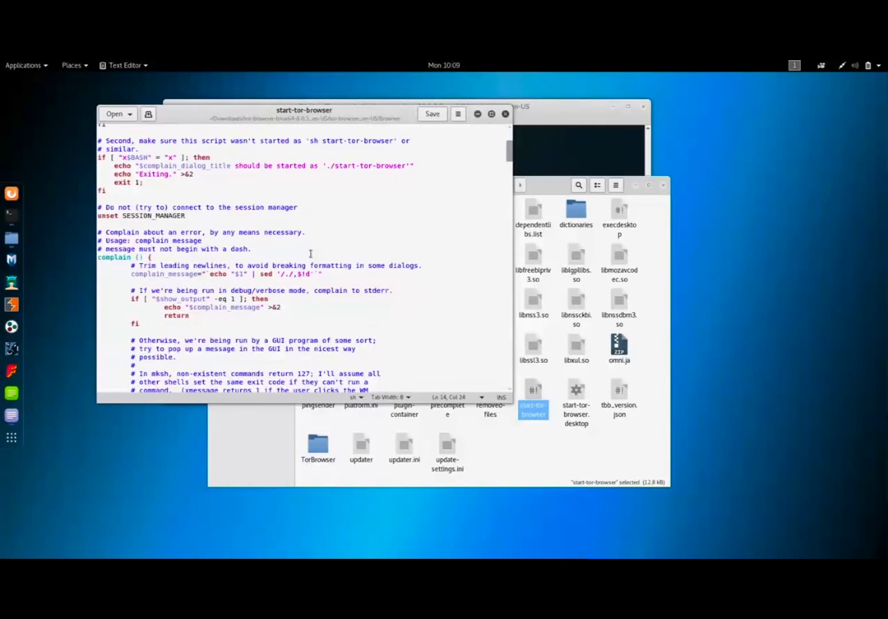
scroll(321, 292, "down", 1)
scroll(320, 291, "down", 5)
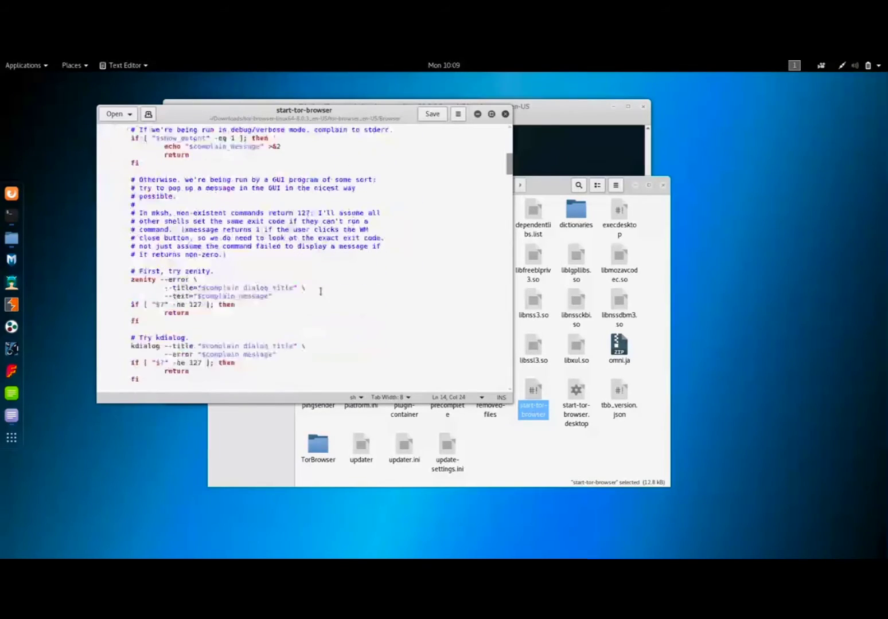
scroll(321, 291, "down", 3)
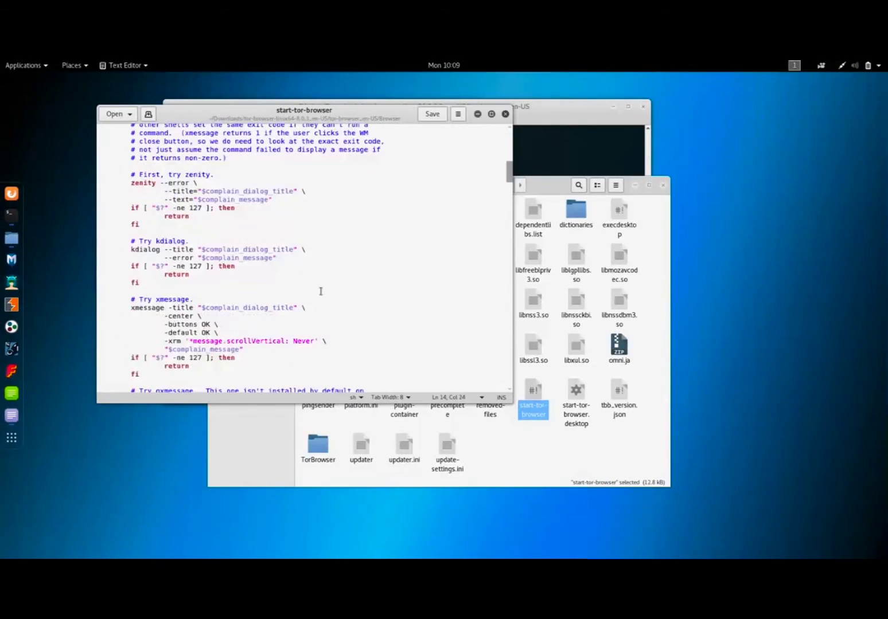
scroll(321, 292, "down", 6)
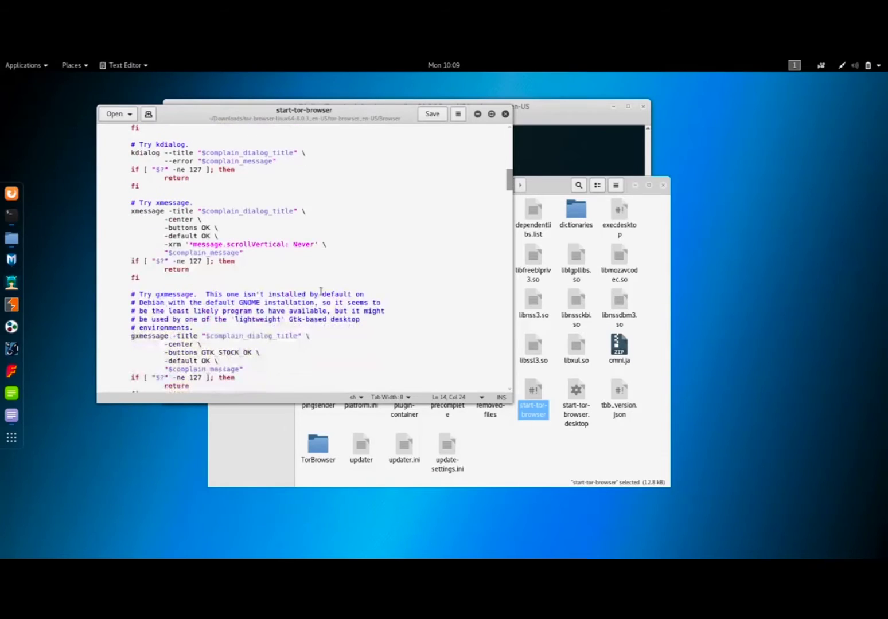
scroll(321, 292, "down", 3)
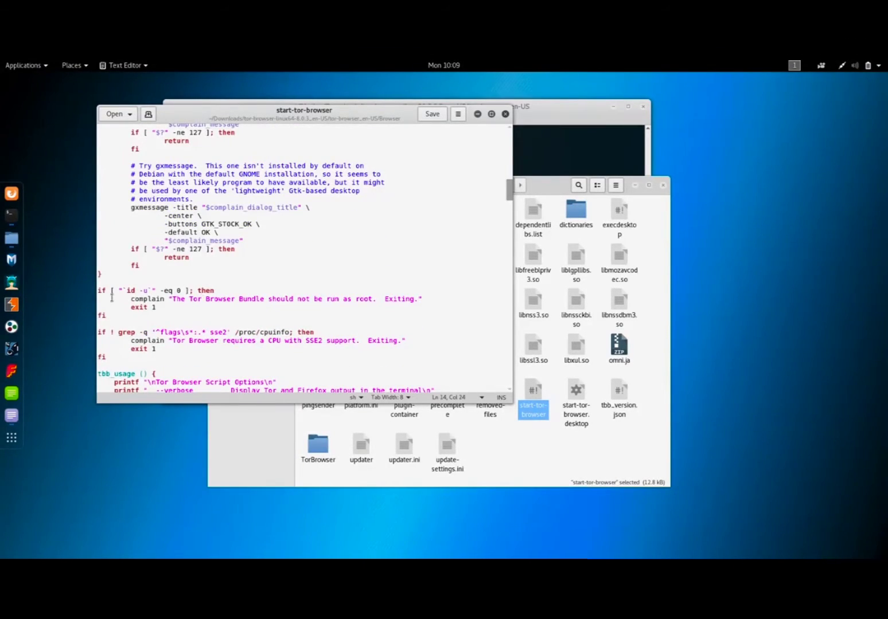
left_click_drag(100, 292, 182, 293)
left_click(182, 294)
left_click_drag(119, 293, 172, 292)
left_click(151, 299)
left_click_drag(177, 298, 425, 299)
left_click(425, 299)
left_click(204, 315)
left_click_drag(204, 315, 90, 291)
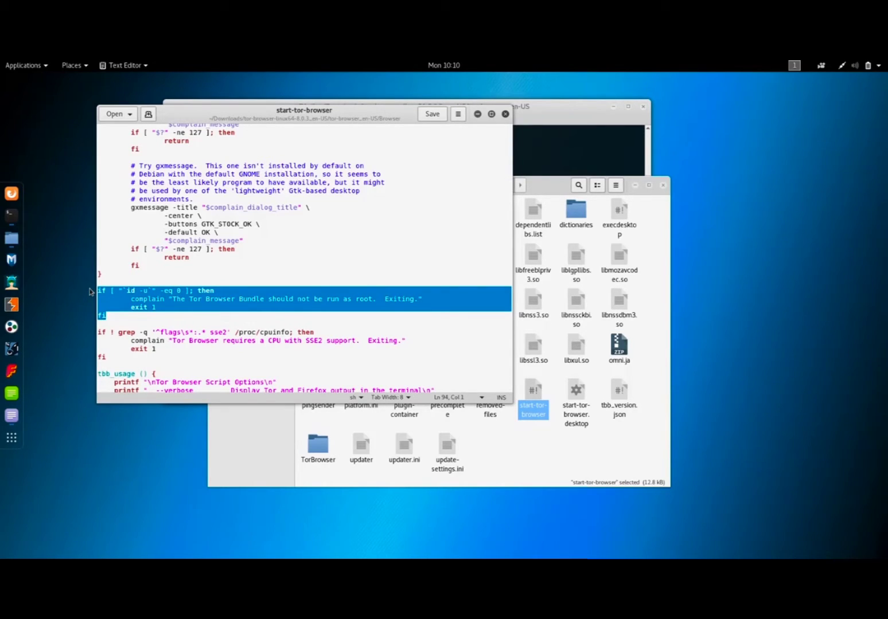
left_click(114, 291)
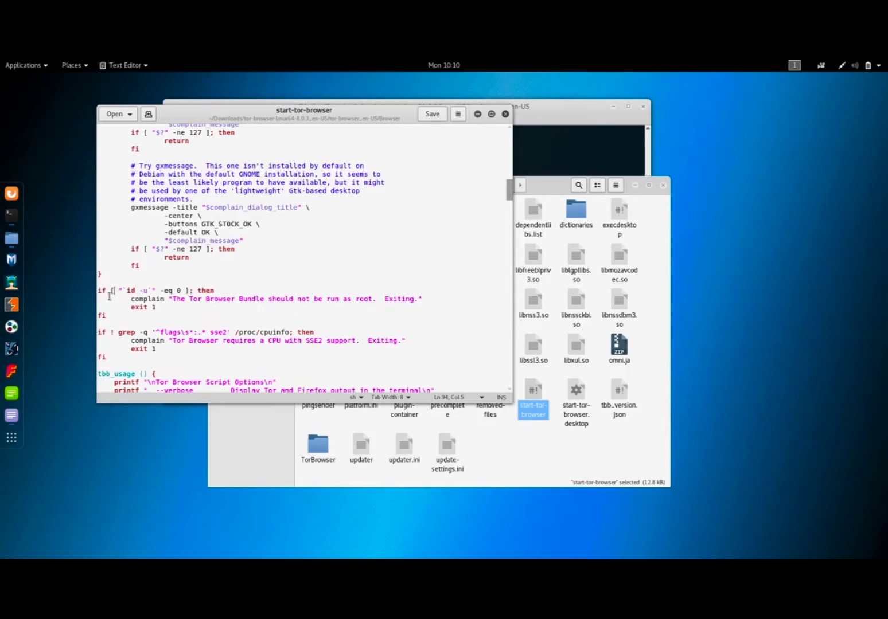
Comment out all four lines of the "id -u" root check, from if to fi, with a leading #.
left_click(97, 290)
left_click_drag(131, 166, 138, 198)
left_click(138, 197)
left_click(97, 291)
type("#")
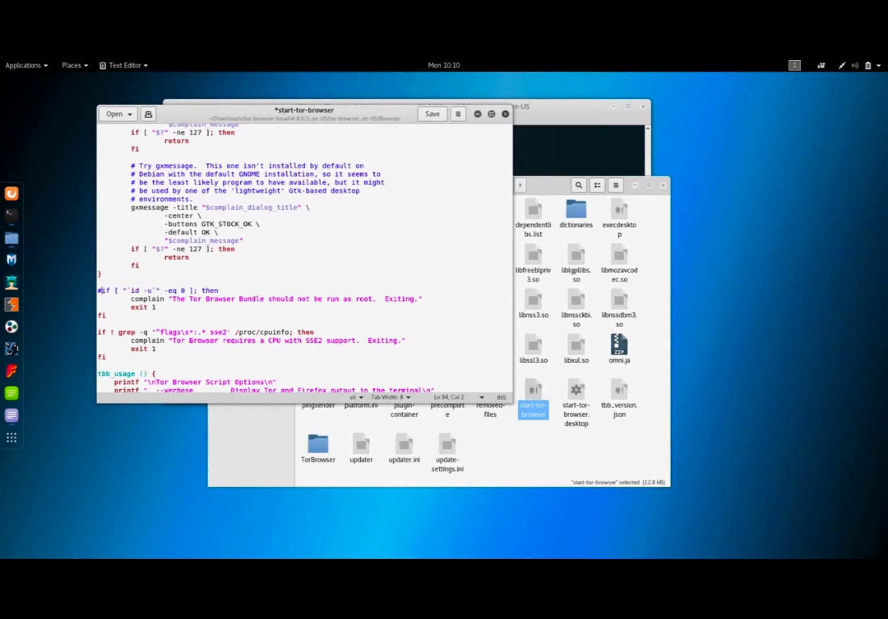
type("#")
type("#")
type("#")
Review the commented-out root check block, save the start-tor-browser script and close it.
left_click_drag(122, 316, 109, 291)
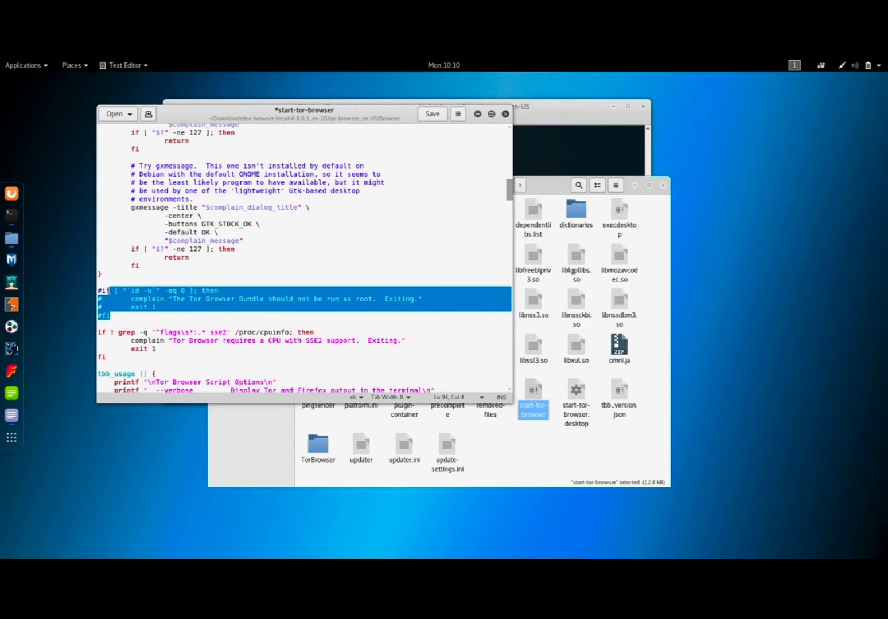
left_click(109, 291)
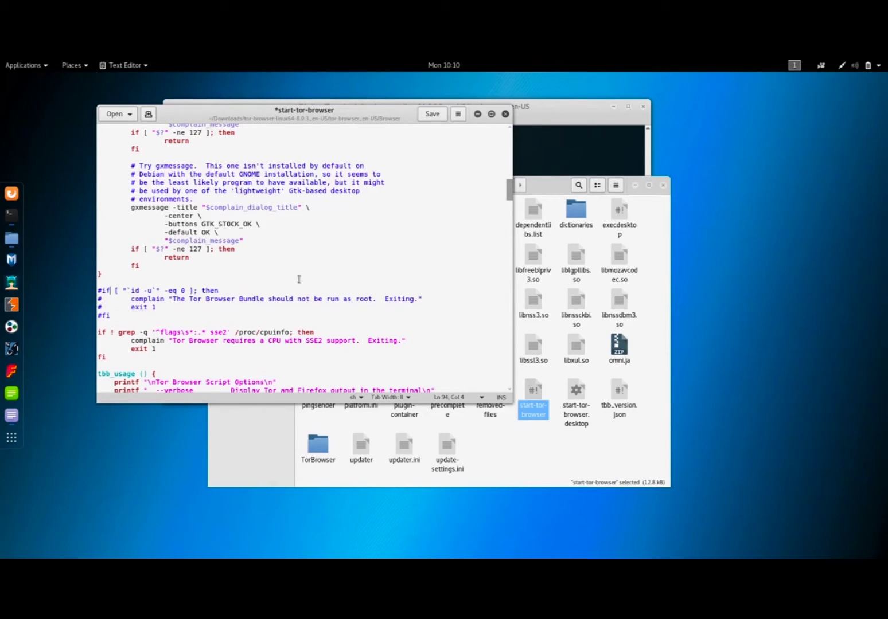
left_click_drag(110, 316, 97, 288)
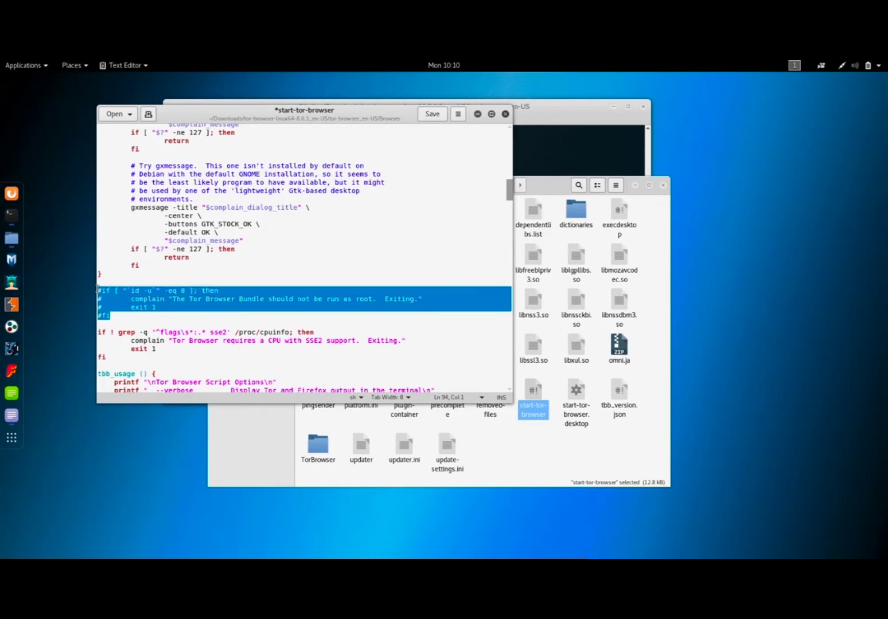
left_click(97, 290)
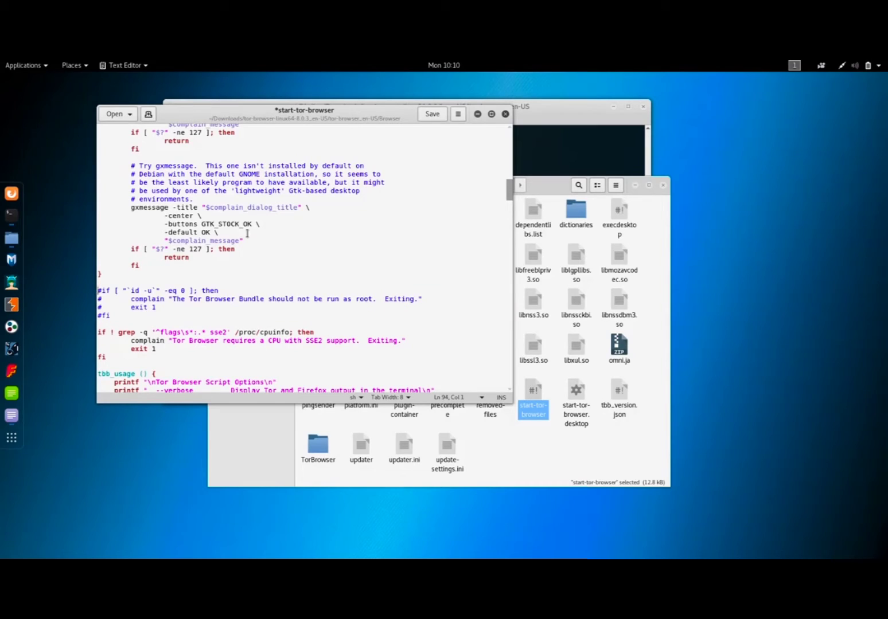
left_click(434, 117)
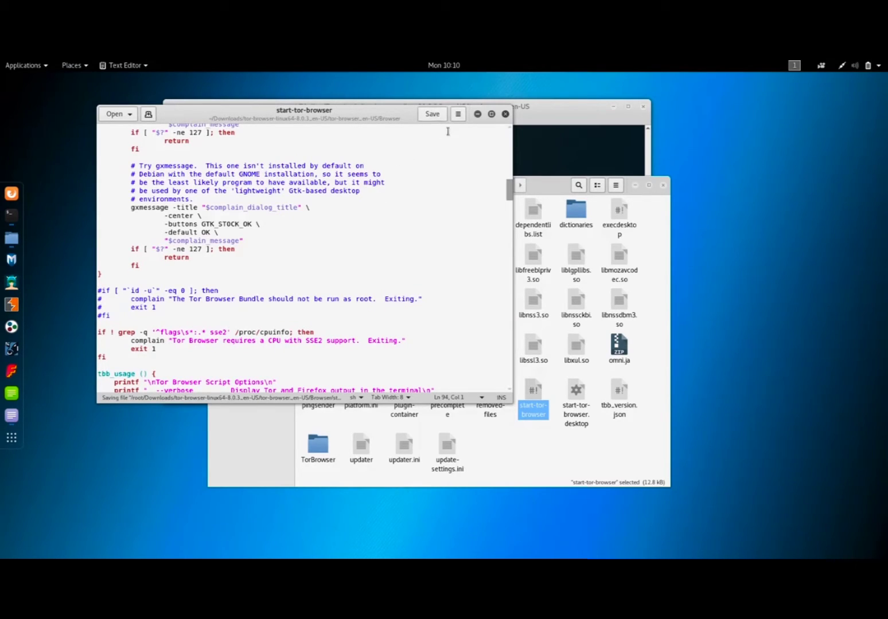
left_click(505, 114)
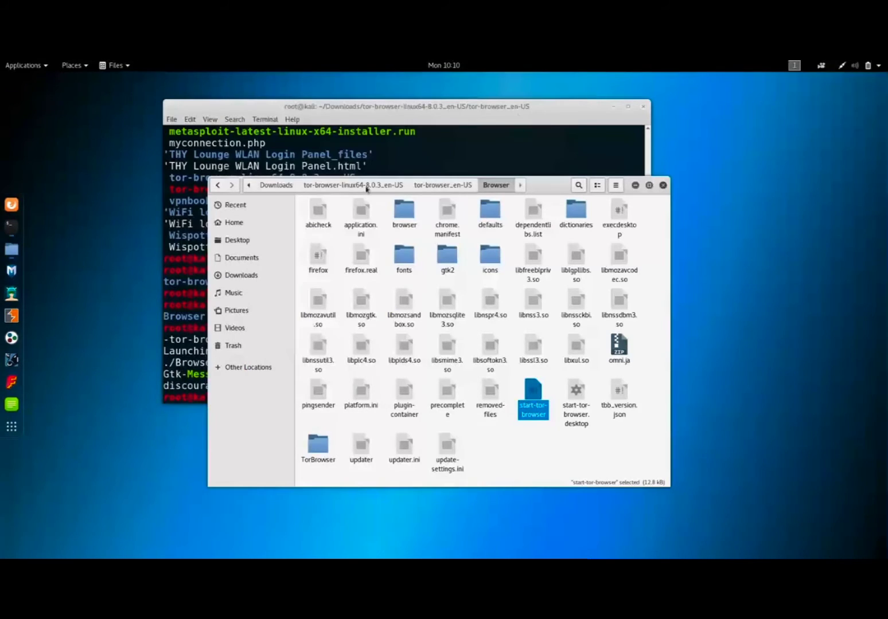
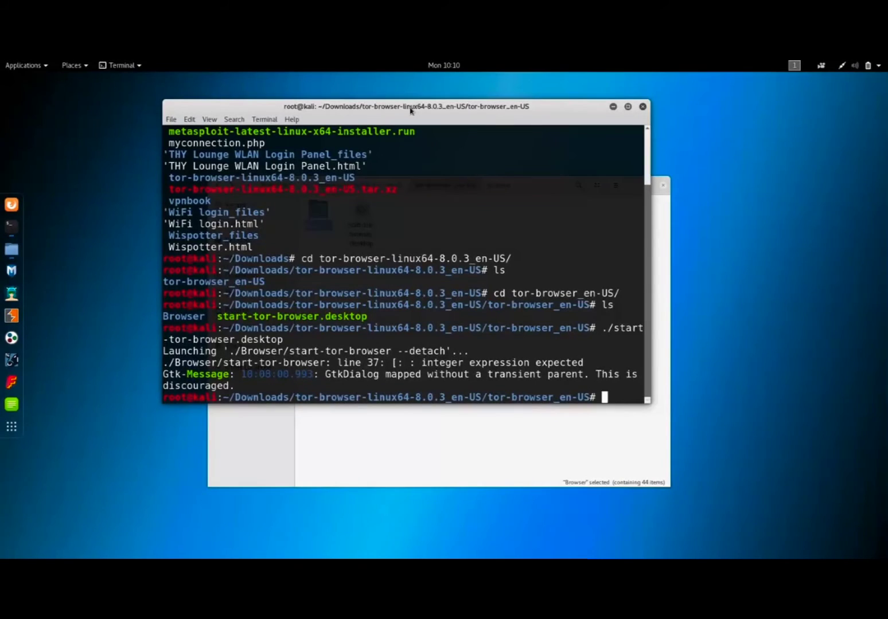
Run ./start-tor-browser.desktop again in the terminal and minimize the terminal and file manager windows behind the Connect to Tor dialog.
key("Up")
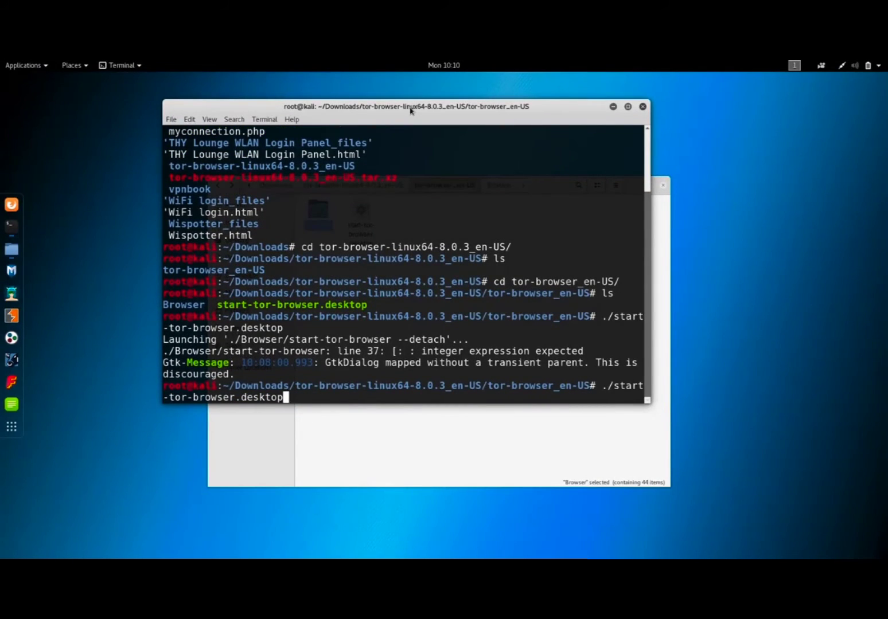
key("Return")
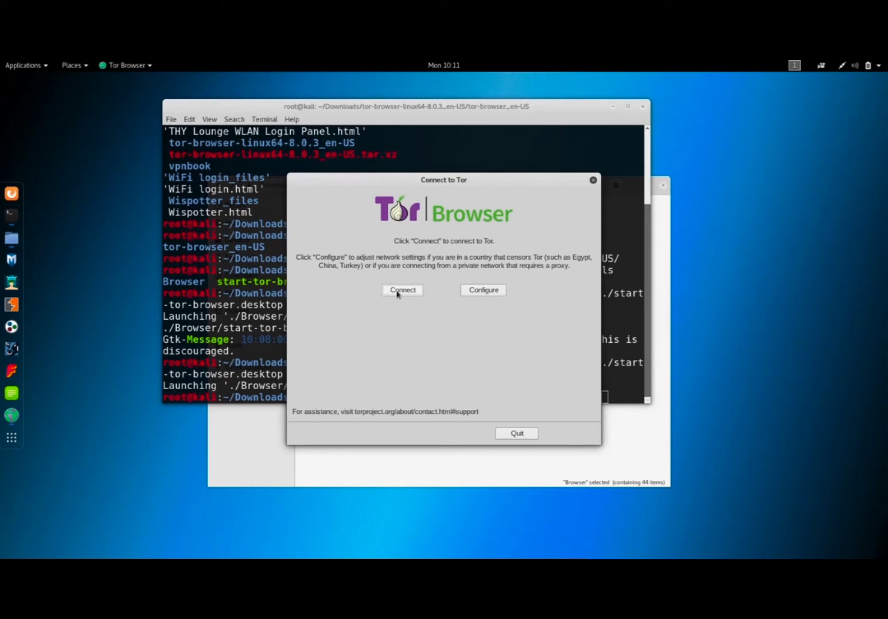
left_click(613, 108)
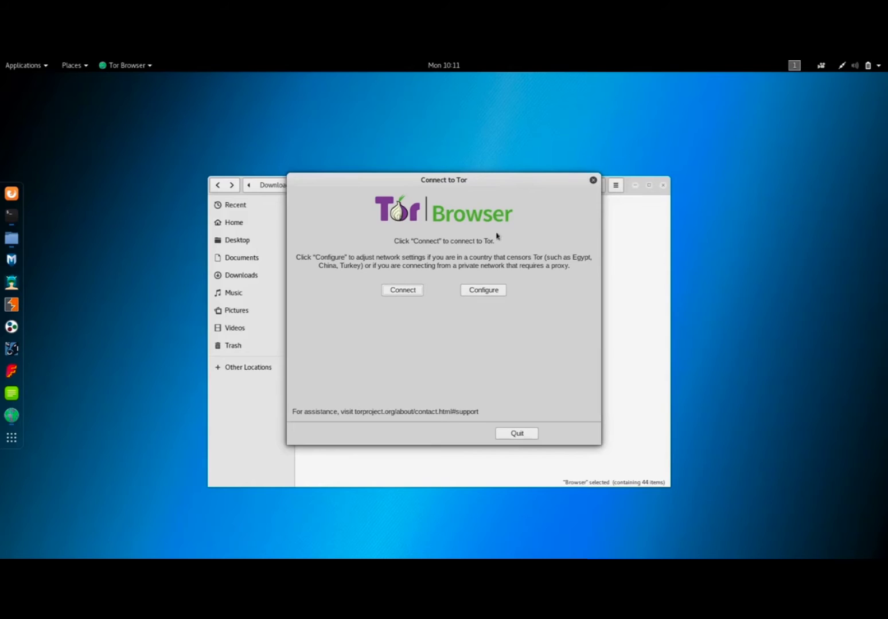
left_click(635, 188)
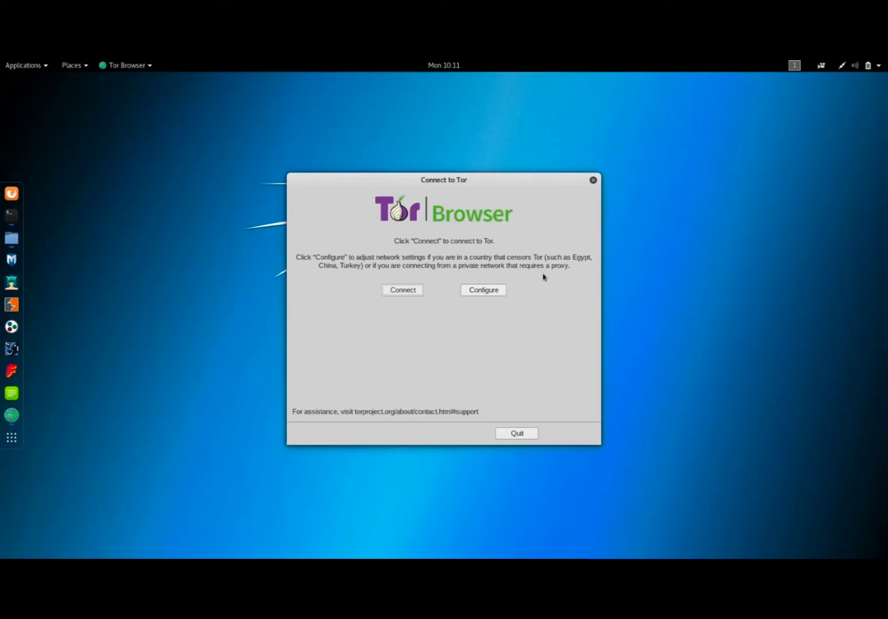
Configure Tor as censored in the country with the built-in obfs4 bridge, connect, and reposition the opened Tor Browser window.
left_click(495, 293)
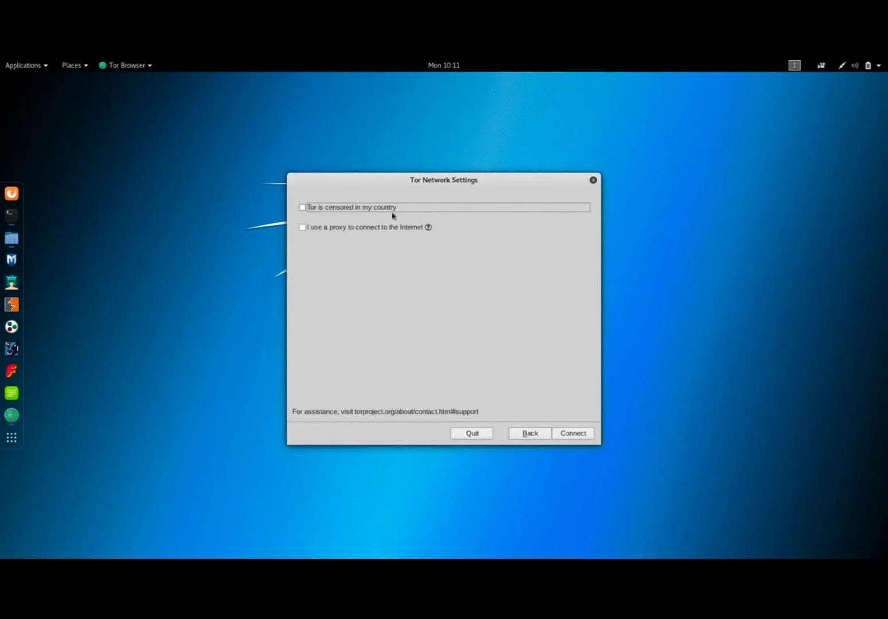
left_click(353, 210)
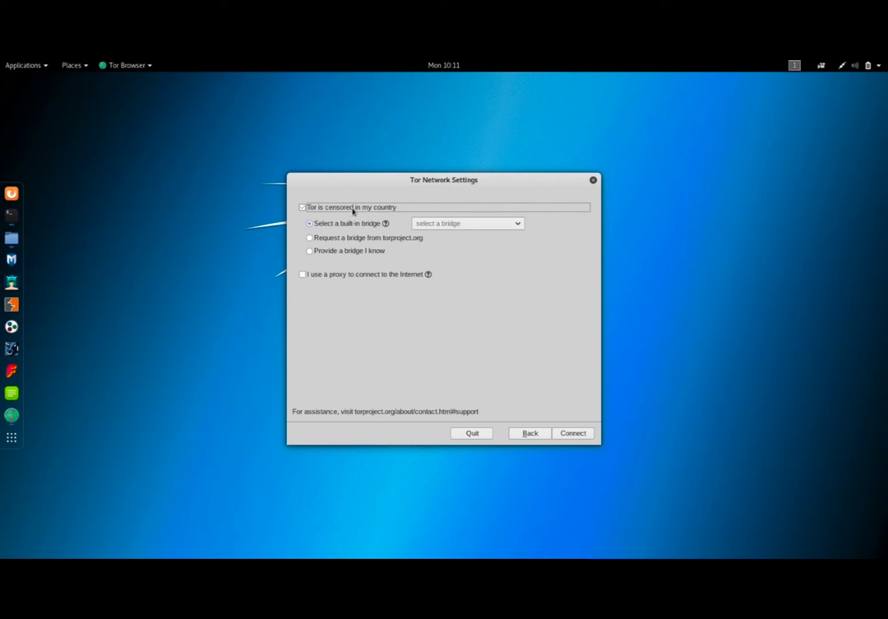
left_click(462, 225)
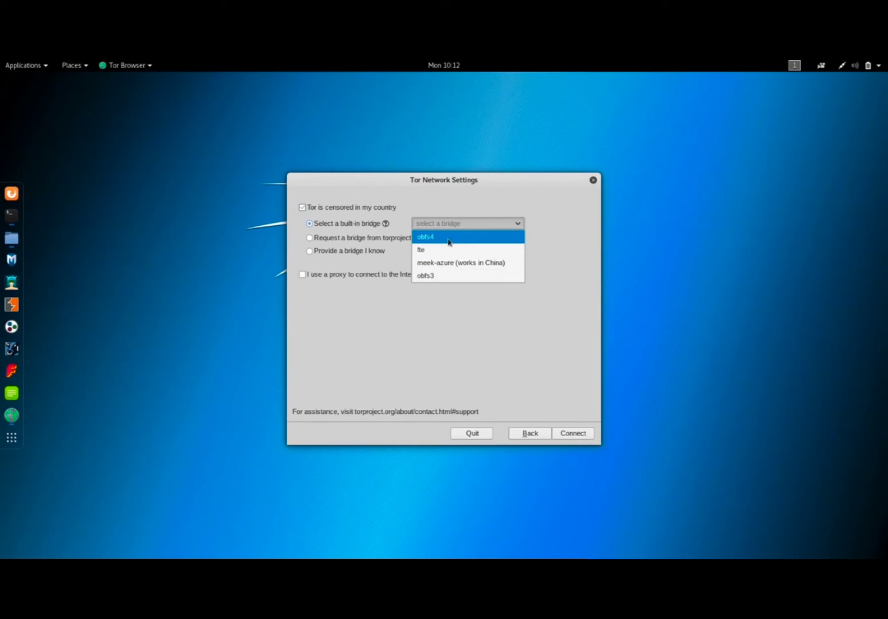
left_click(457, 243)
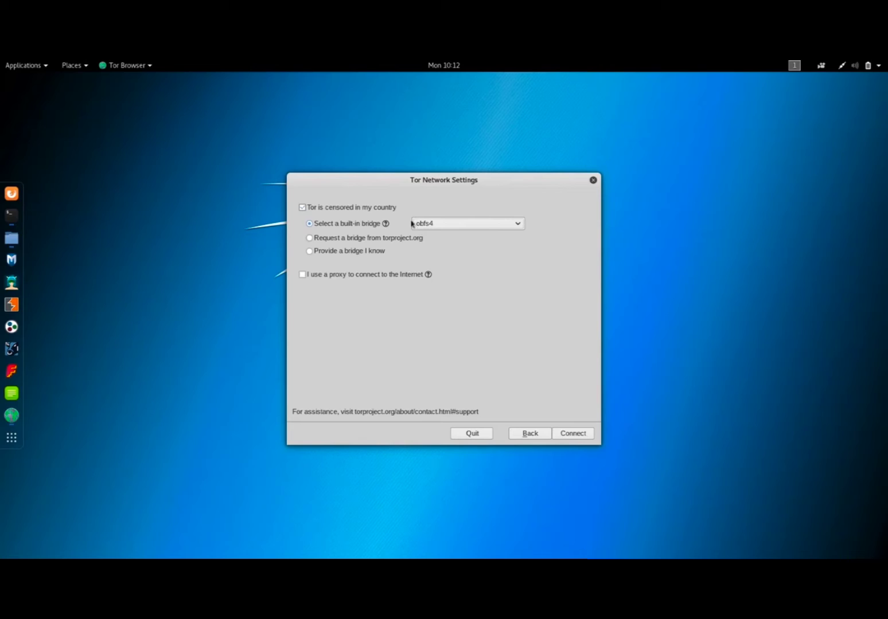
left_click(571, 434)
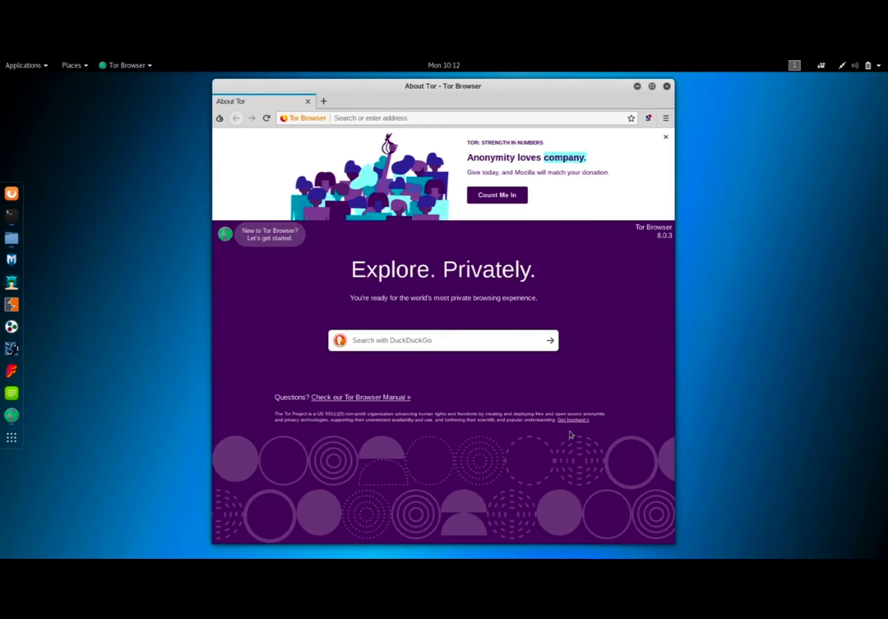
left_click_drag(440, 88, 396, 77)
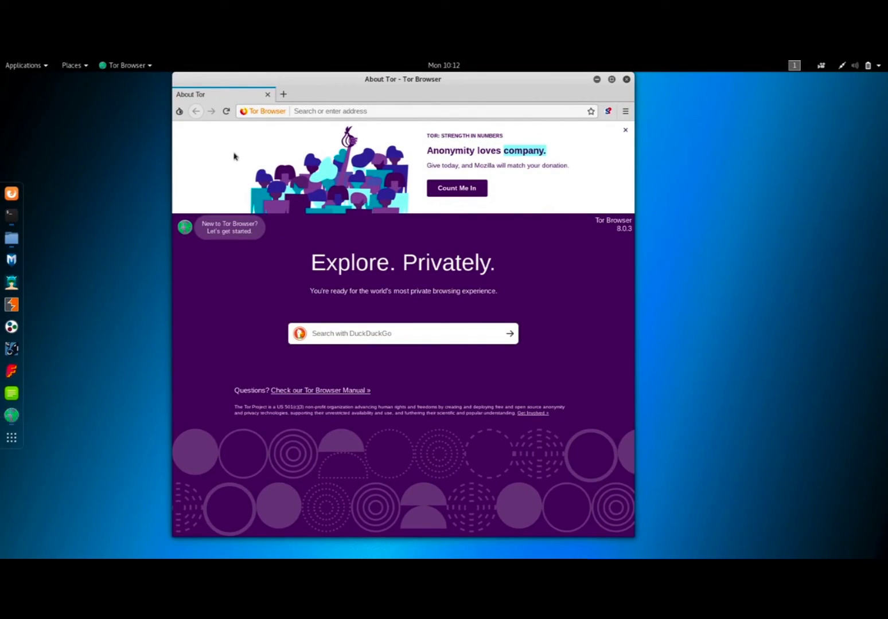
Open Firefox as an unmaximized window over Tor Browser to compare the two browsers, and close it.
left_click(12, 194)
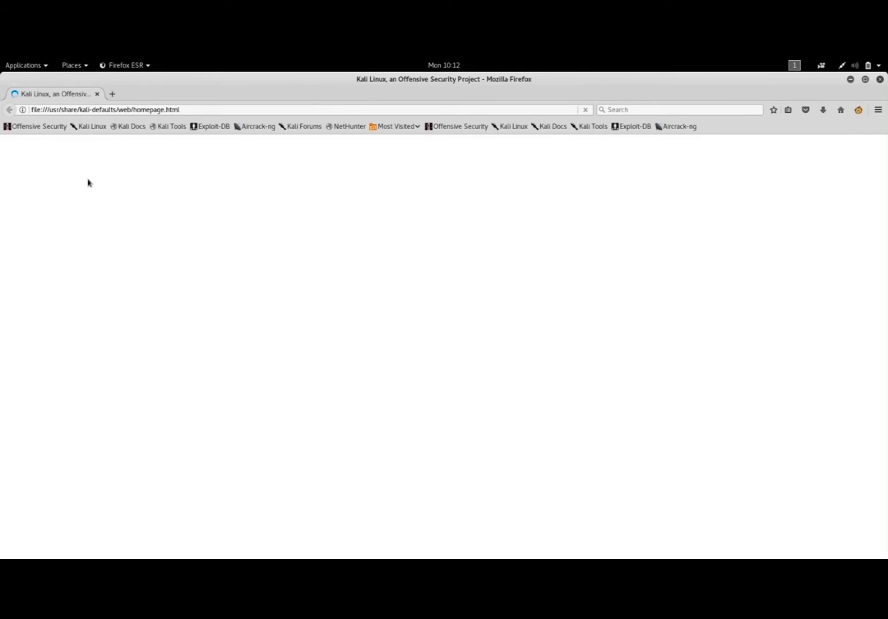
left_click(865, 79)
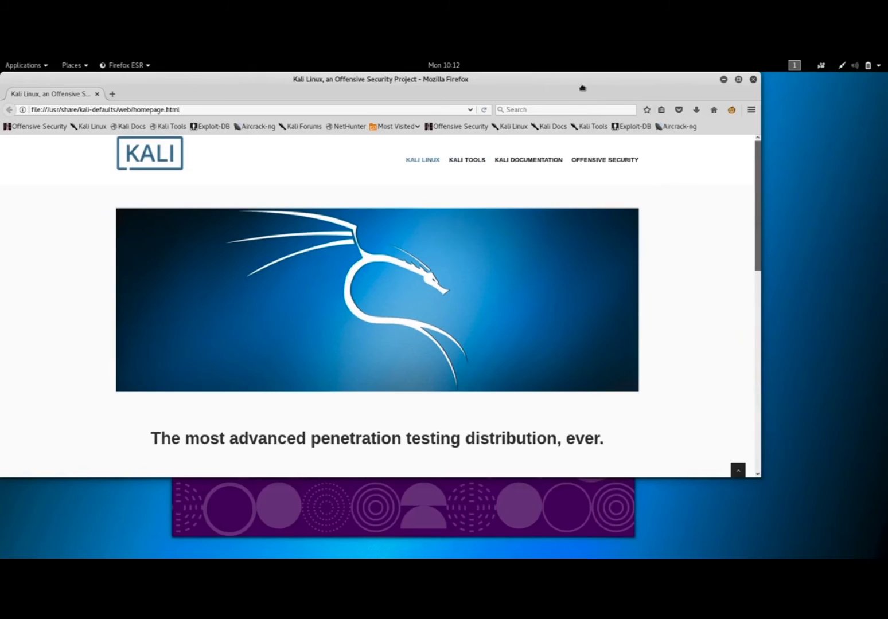
left_click_drag(581, 87, 634, 149)
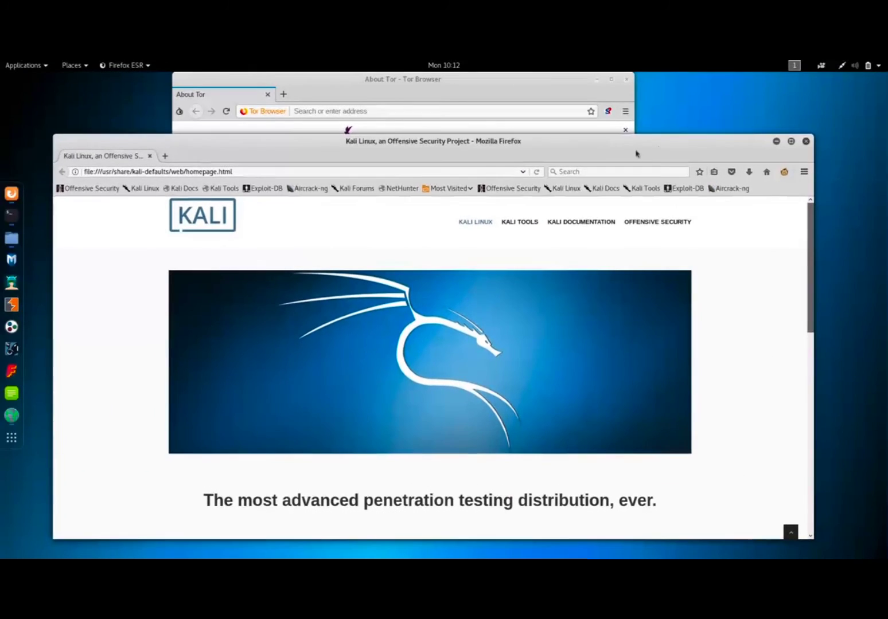
left_click(805, 142)
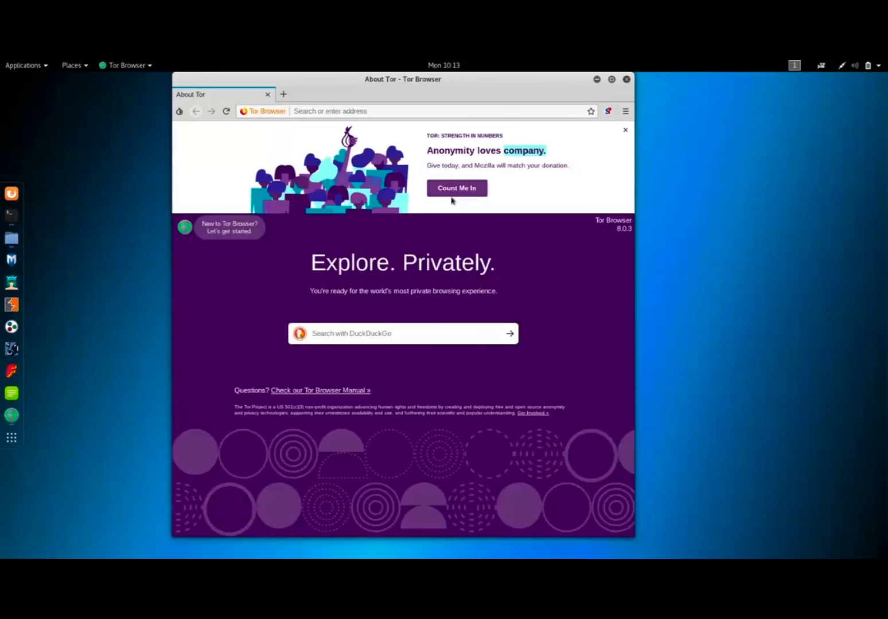
Maximize the Tor Browser window and load duckduckgo.com in it.
left_click(612, 79)
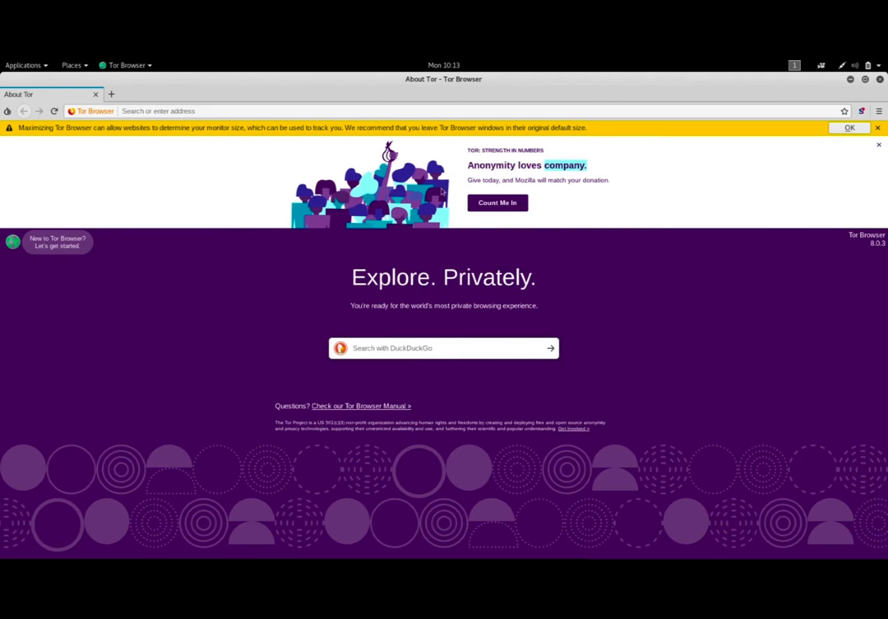
left_click(204, 114)
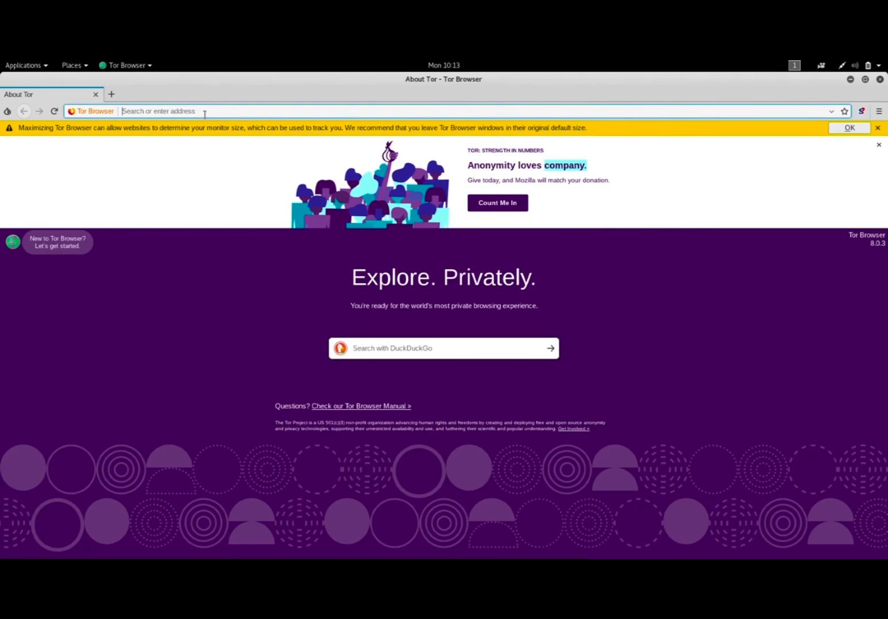
type("d")
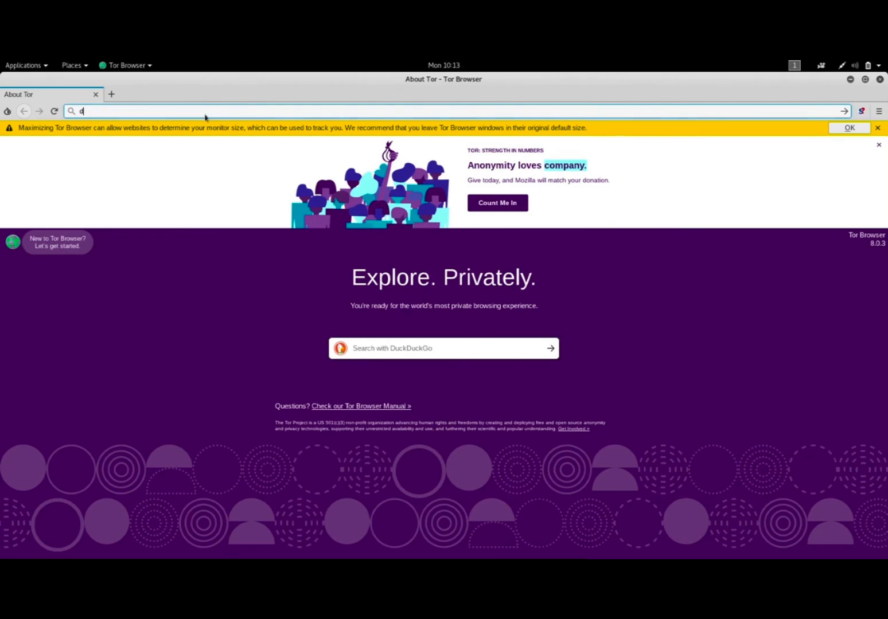
type("uckduckgo.com")
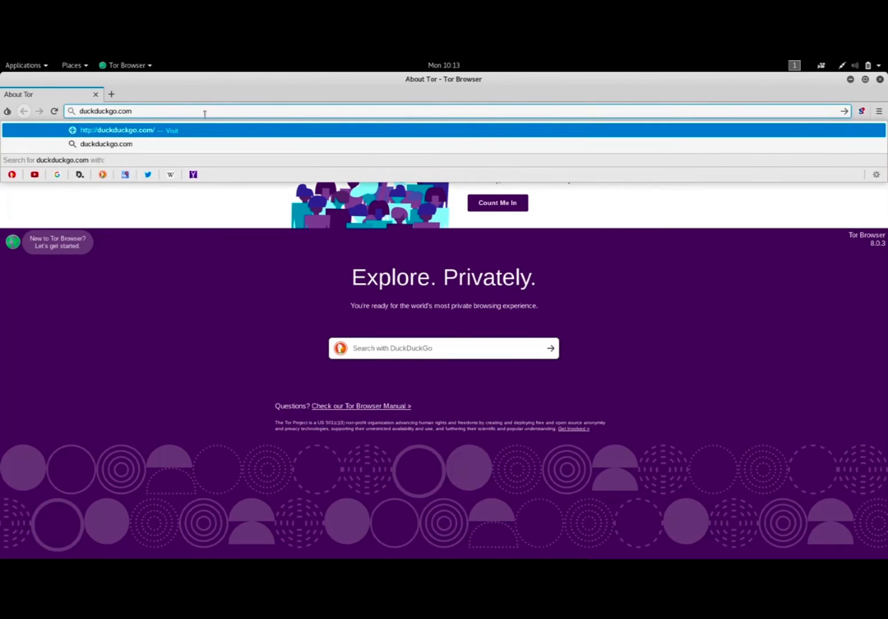
key("Return")
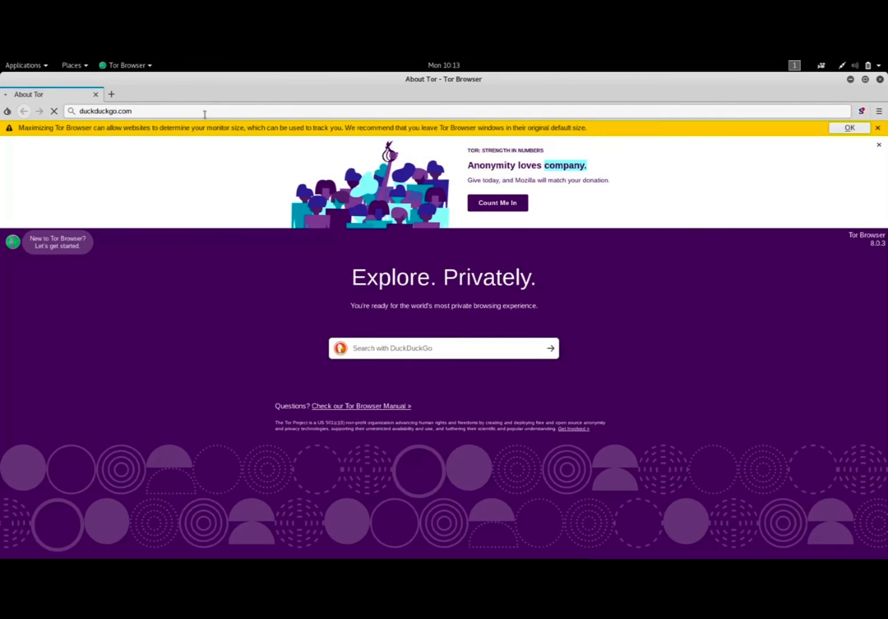